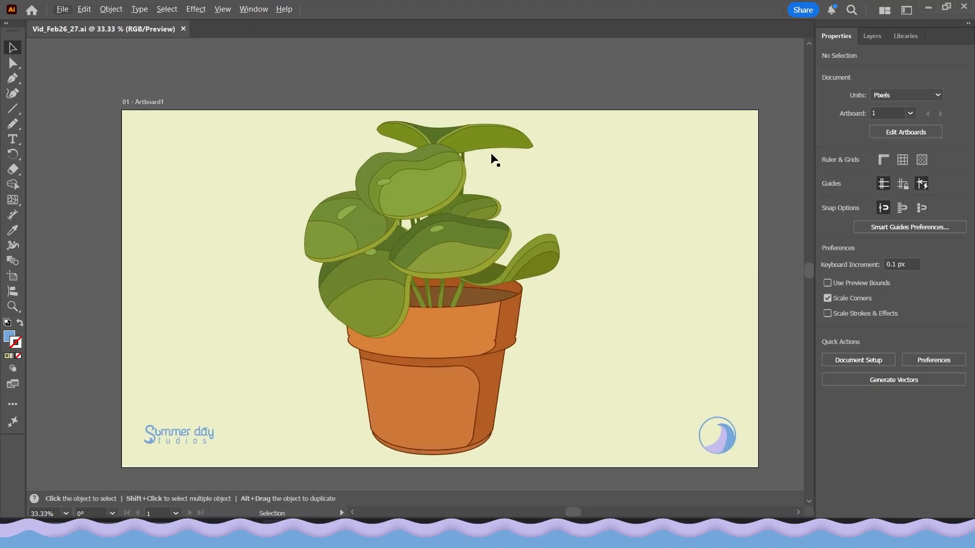
Set the fill colour to black in the Color Picker.
mouse_move(359, 322)
left_mouse_down()
mouse_move(358, 334)
mouse_move(373, 322)
left_mouse_up()
scroll(330, 317, "left", 8)
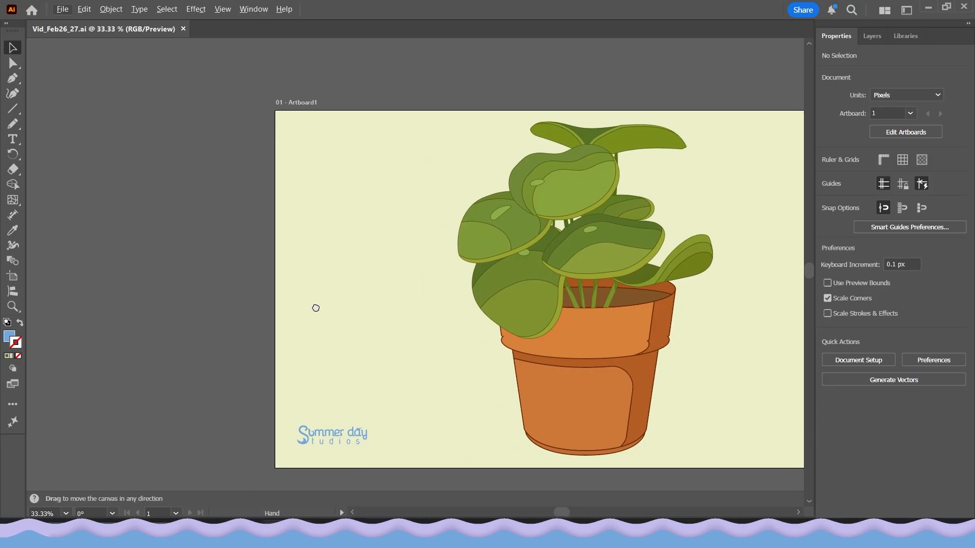
scroll(503, 256, "up", 1)
left_click_drag(508, 265, 488, 294)
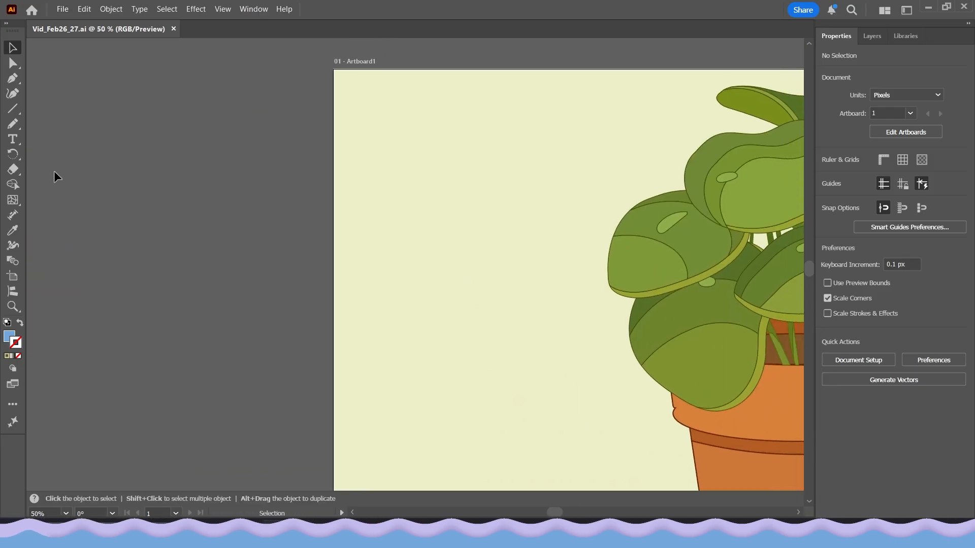
scroll(529, 223, "up", 1)
scroll(436, 253, "up", 1)
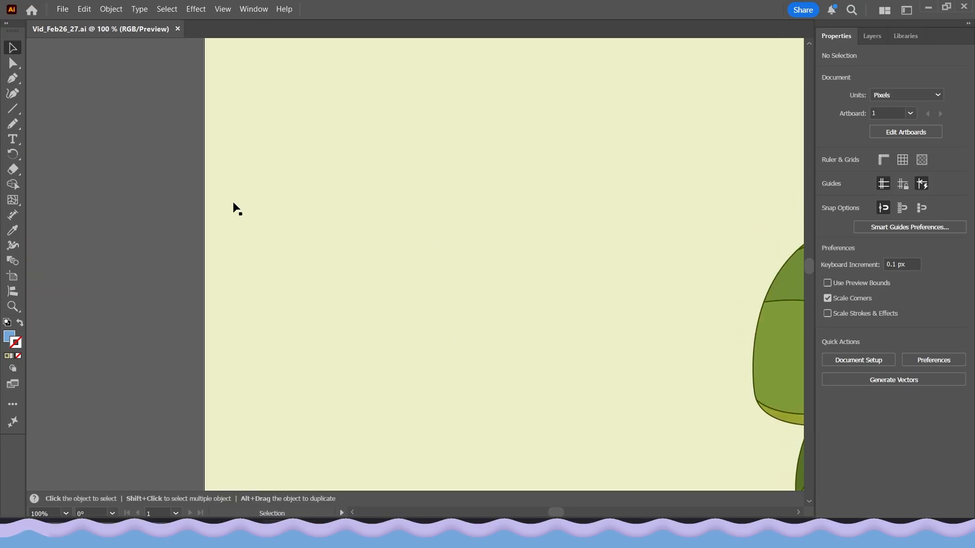
left_click(13, 108)
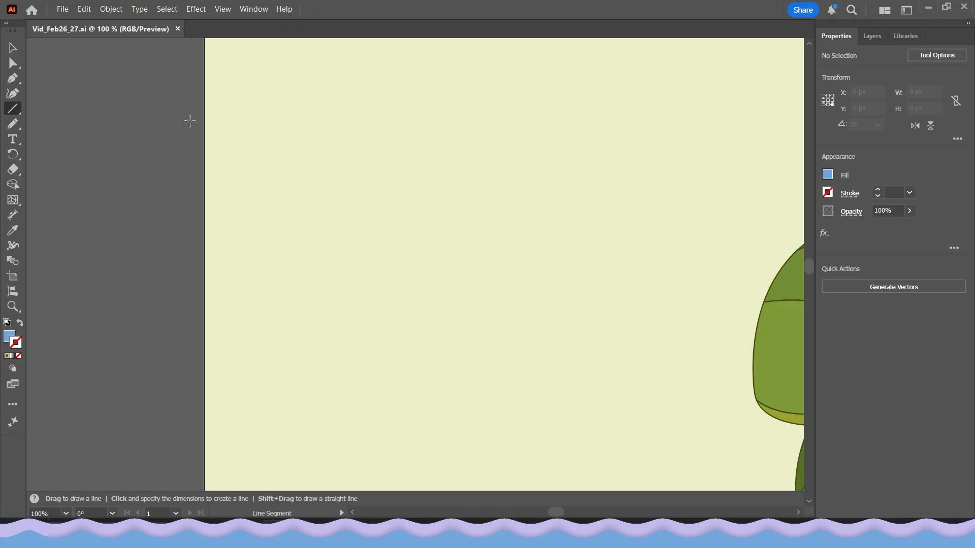
left_click(13, 79)
double_click(9, 336)
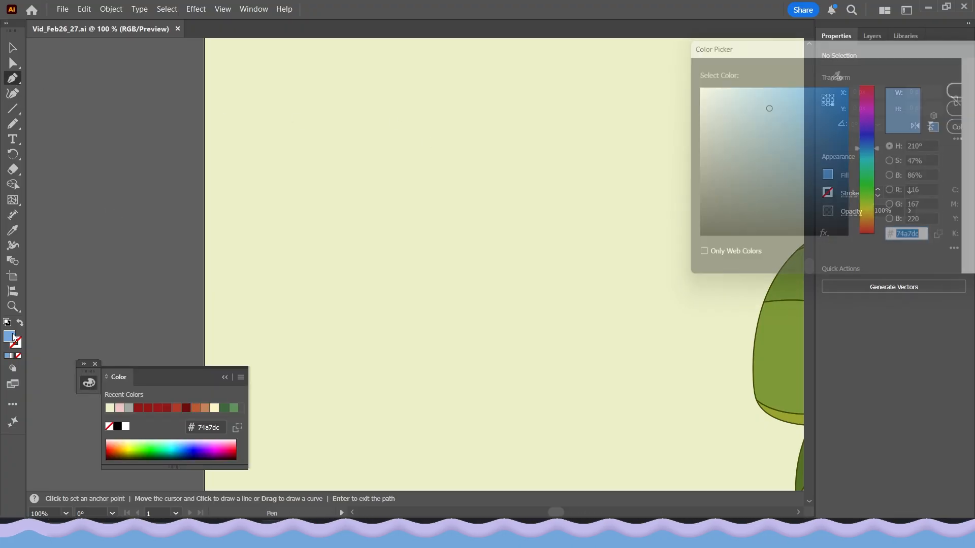
left_click_drag(820, 211, 812, 260)
left_click(967, 86)
Draw a vertical straight line about 310 px tall with the Pen tool and give it a black stroke with no fill.
left_click(456, 112)
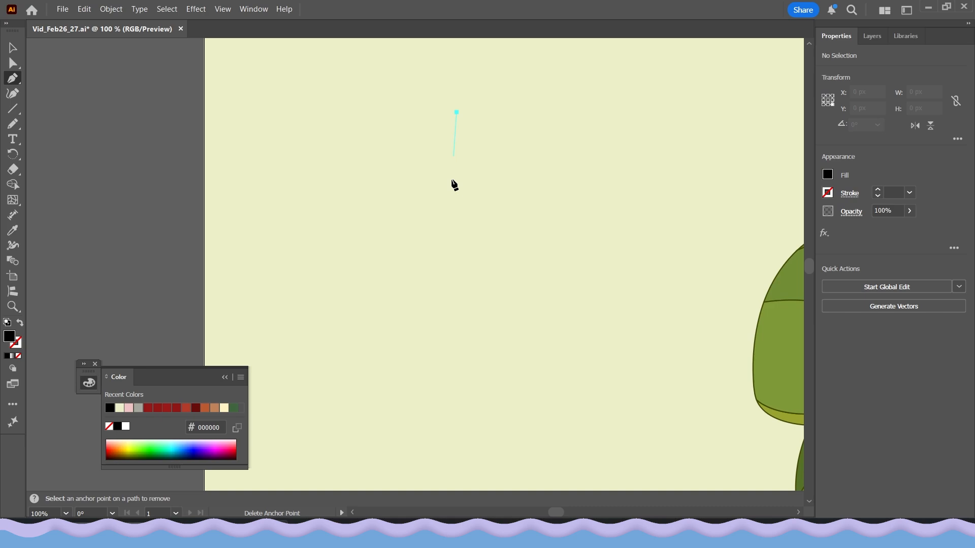
left_click(456, 420)
left_click(19, 325)
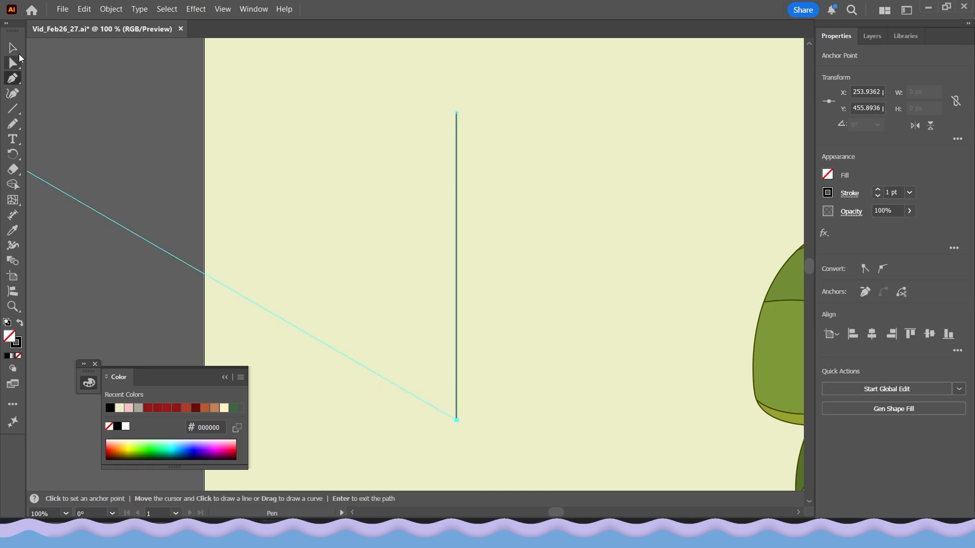
Set the line's stroke weight to 8 pt.
key("v")
left_click(877, 196)
double_click(878, 189)
left_click(878, 189)
left_click(877, 190)
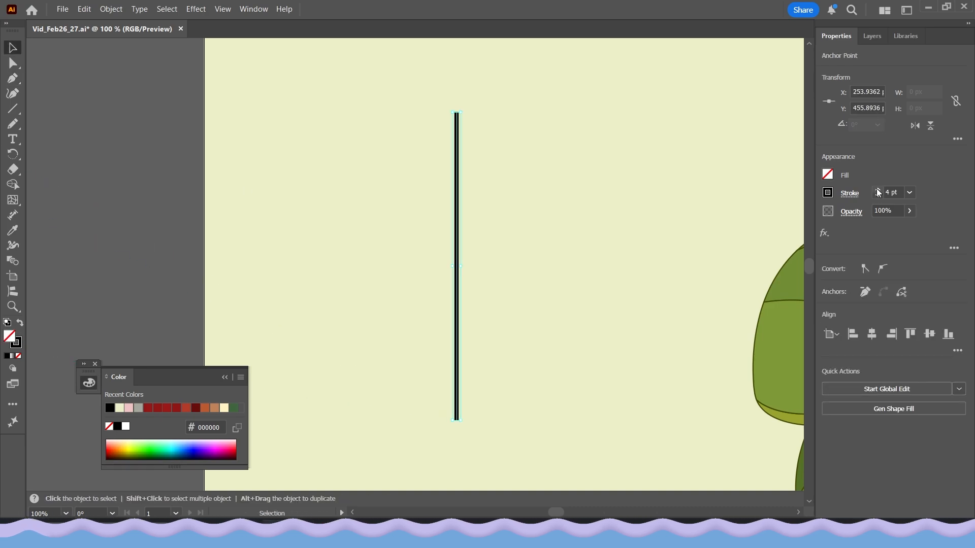
left_click(877, 190)
left_click(877, 189)
left_click(878, 189)
left_click(878, 189)
left_click(94, 363)
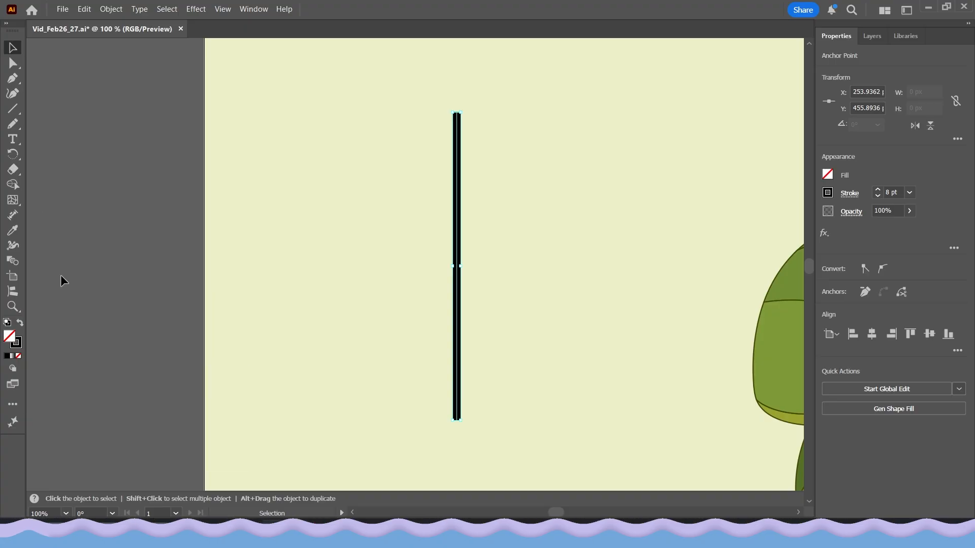
Try Width Profile 1 and Width Profile 2 on the line's stroke, returning it to Uniform.
left_click(117, 192)
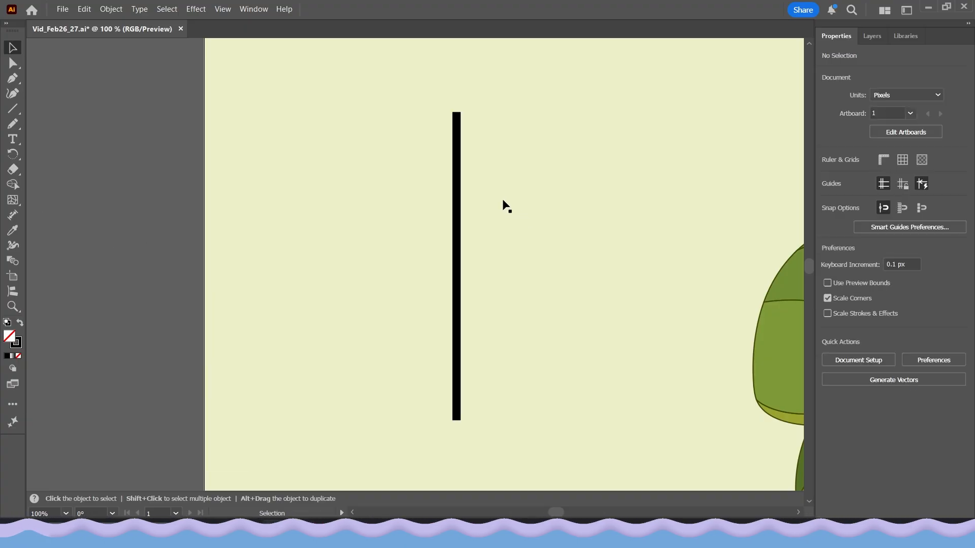
left_click(460, 229)
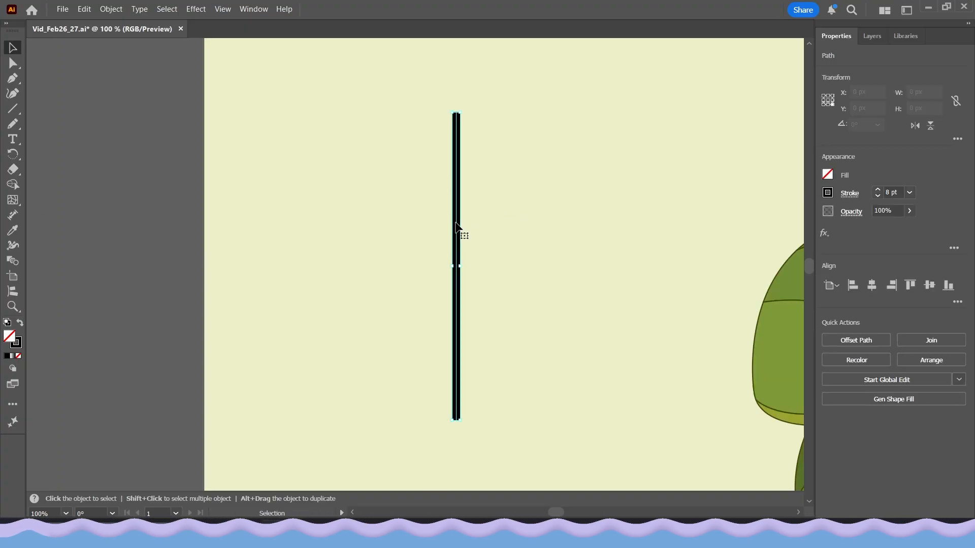
left_click(850, 195)
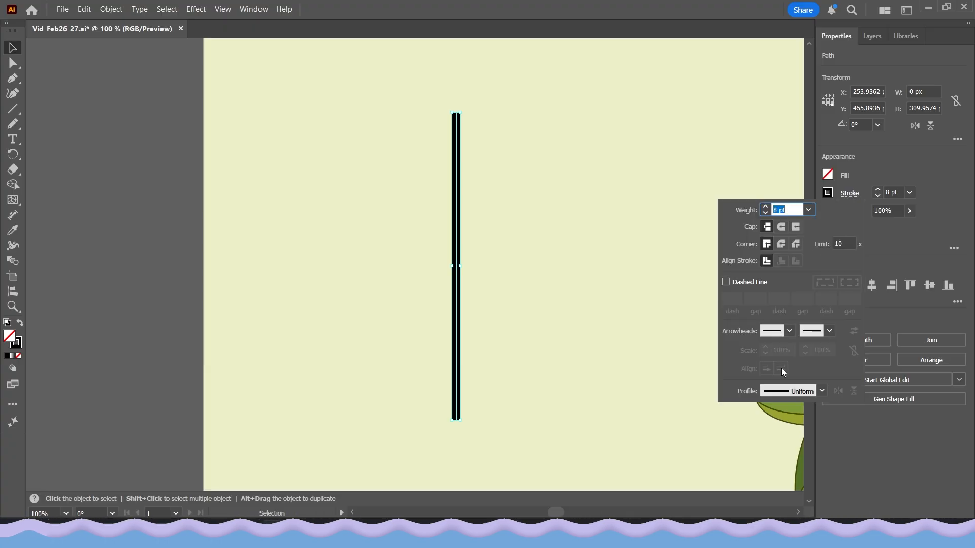
left_click(821, 392)
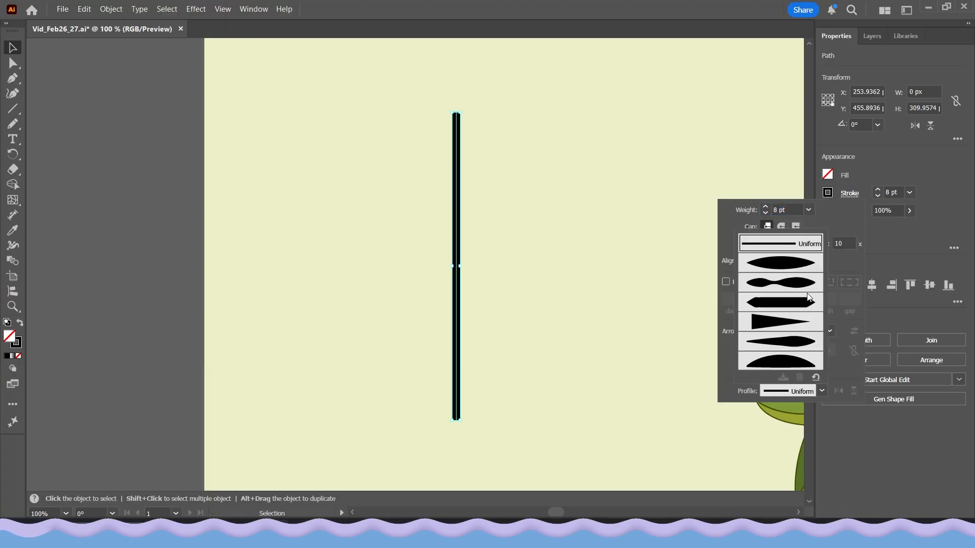
left_click(787, 265)
left_click(792, 390)
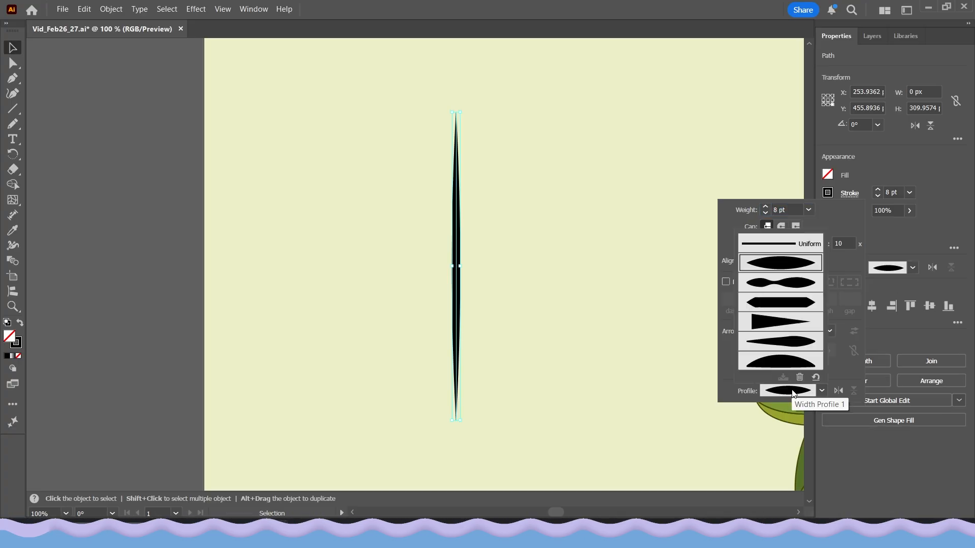
left_click(774, 285)
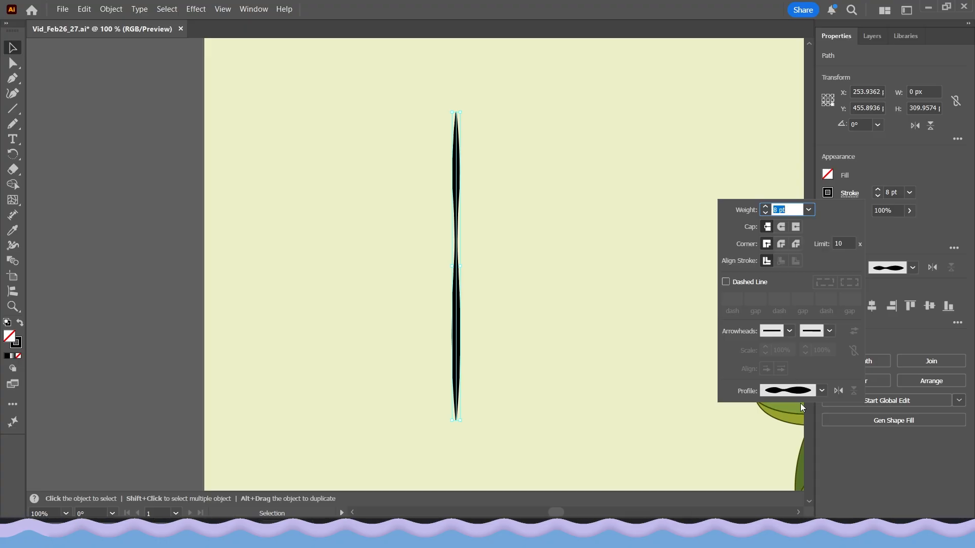
left_click(808, 392)
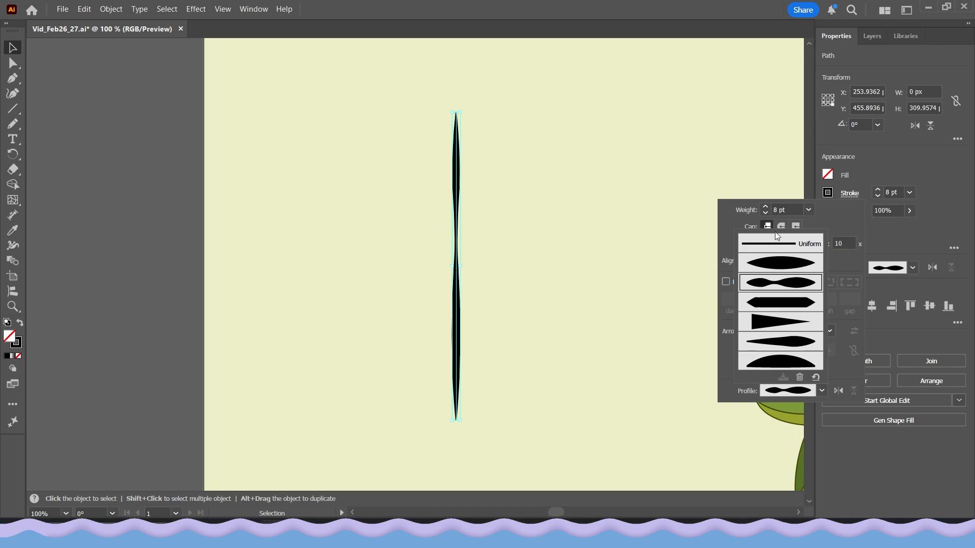
left_click(779, 245)
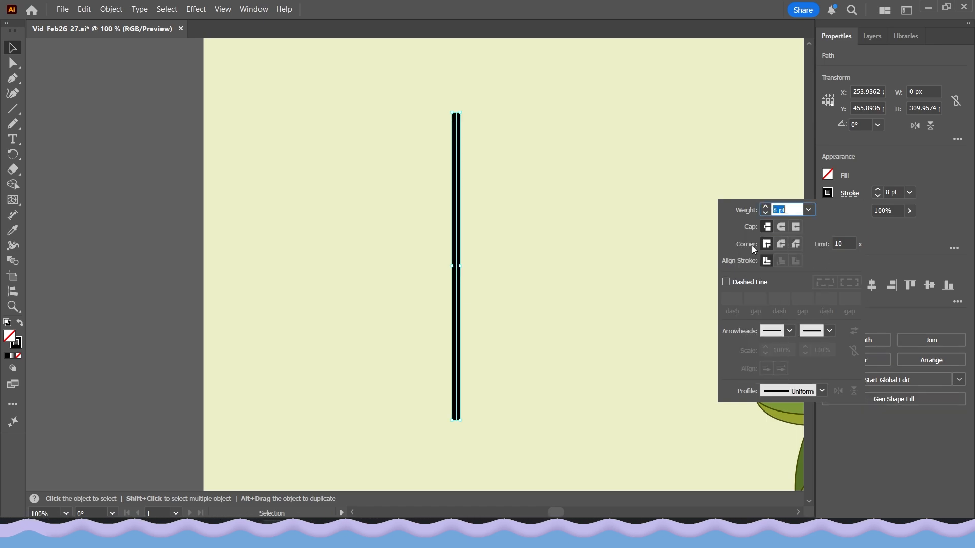
left_click(446, 262)
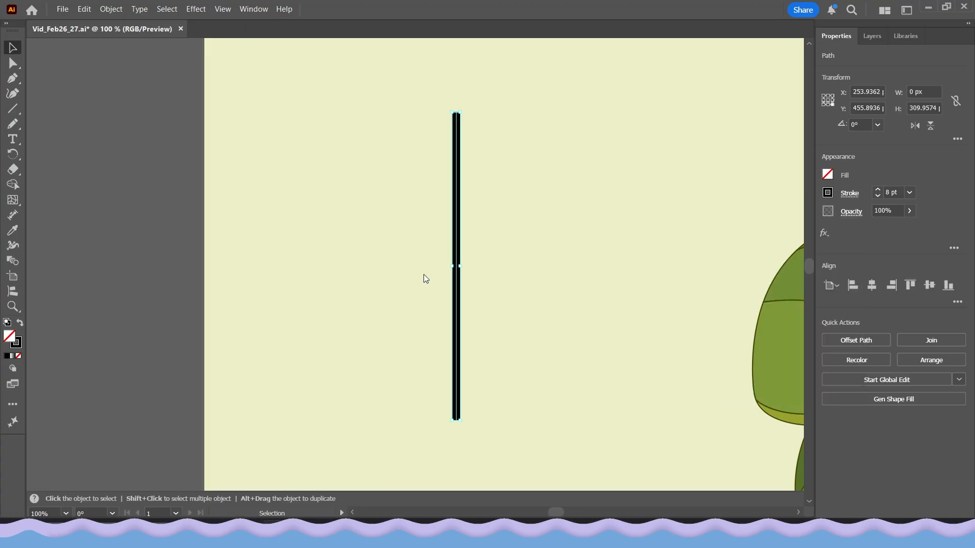
Lock the background layer, Layer 3.
left_click(419, 228)
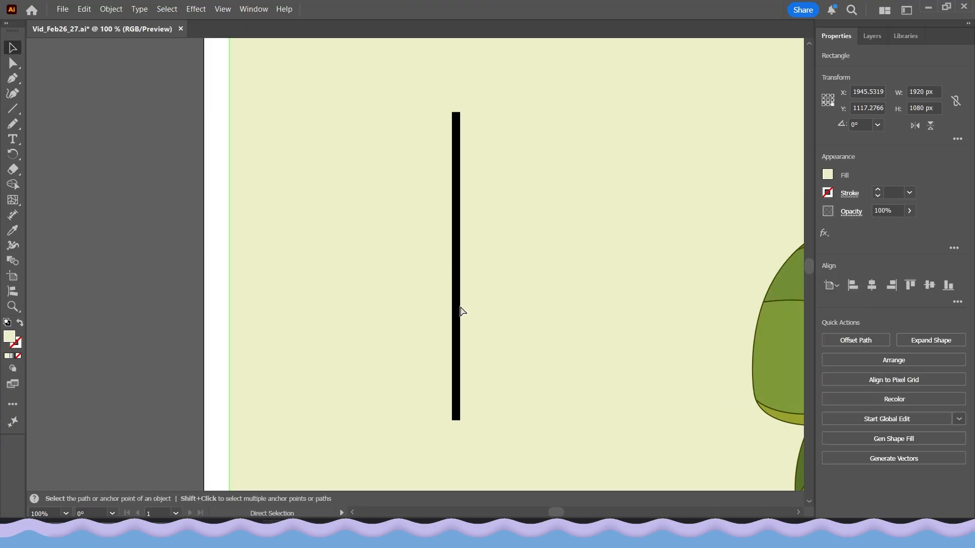
key("ctrl+z")
left_click(872, 36)
left_click(851, 132)
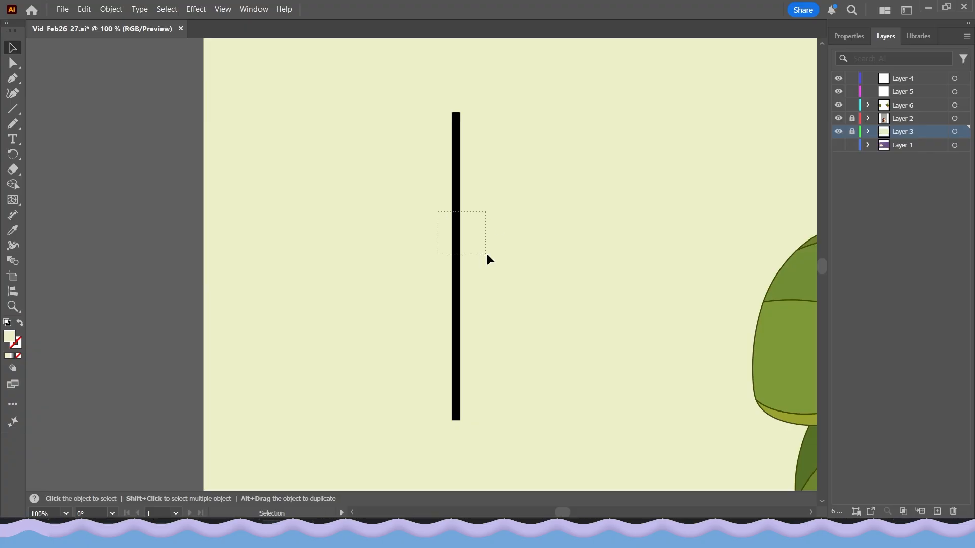
Reshape the line's stroke with the Width tool: widen the middle, pinch it above the middle and flare the top end.
left_click_drag(487, 254, 489, 255)
left_click(240, 288)
left_click_drag(398, 232, 470, 275)
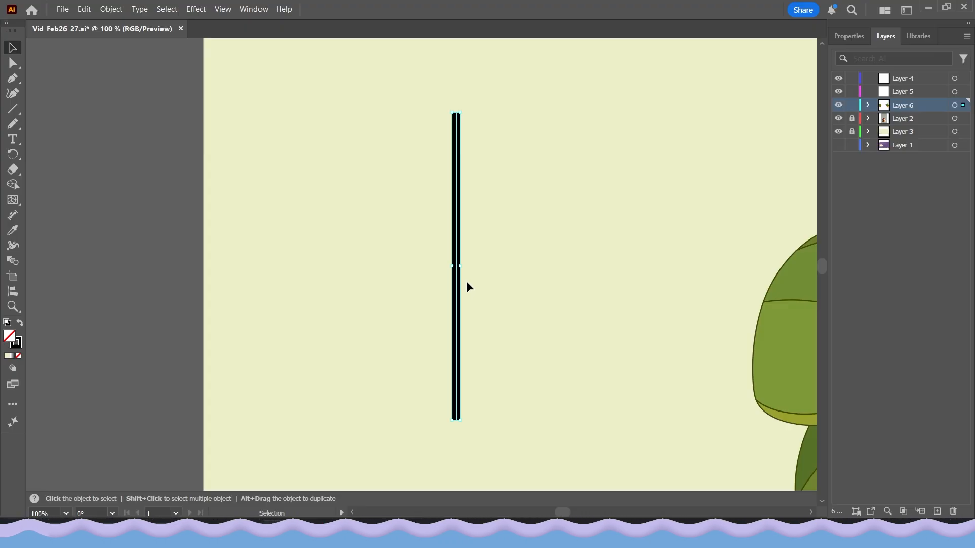
left_click(12, 246)
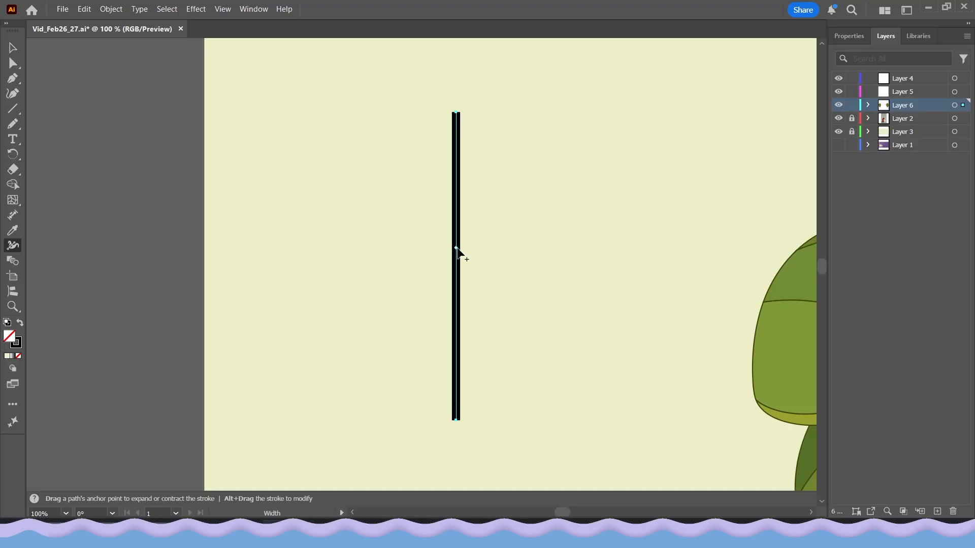
left_click_drag(456, 249, 476, 249)
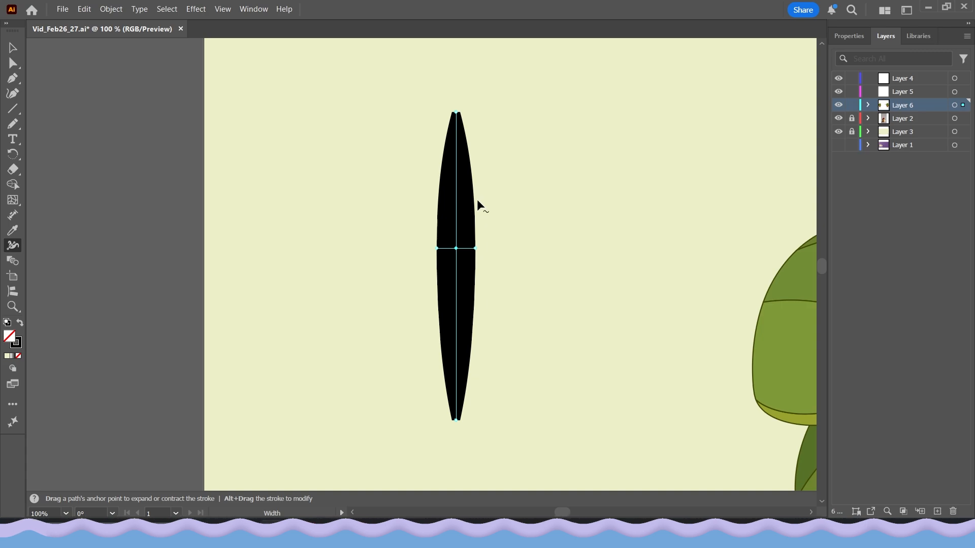
left_click_drag(473, 207, 446, 213)
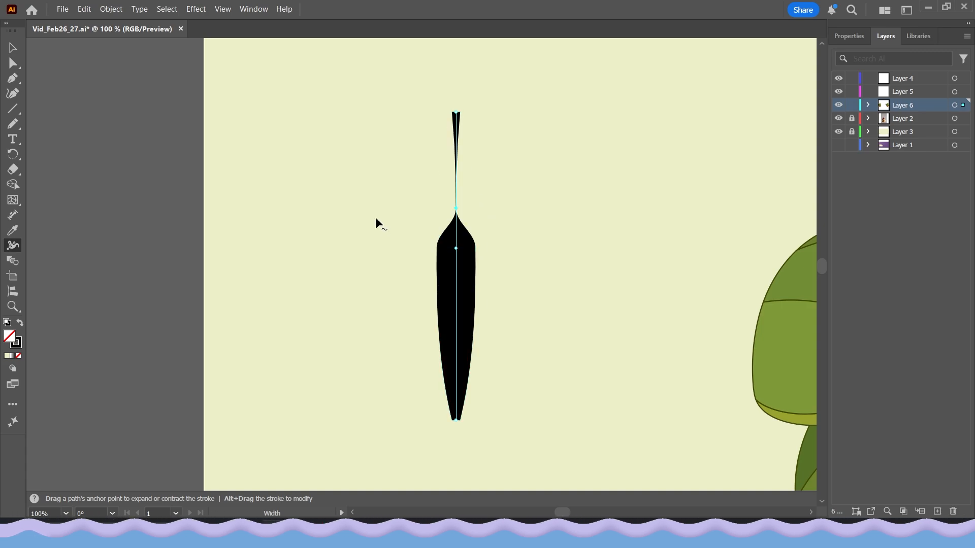
left_click_drag(455, 115, 425, 118)
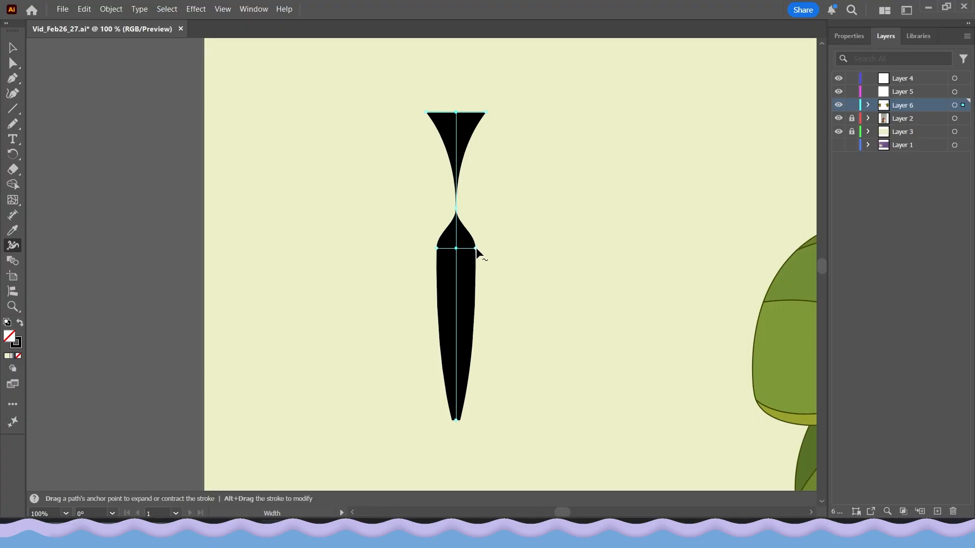
Widen the stroke's middle further and widen its bottom end with the Width tool.
mouse_move(476, 248)
left_mouse_down()
mouse_move(466, 248)
mouse_move(477, 249)
left_mouse_up()
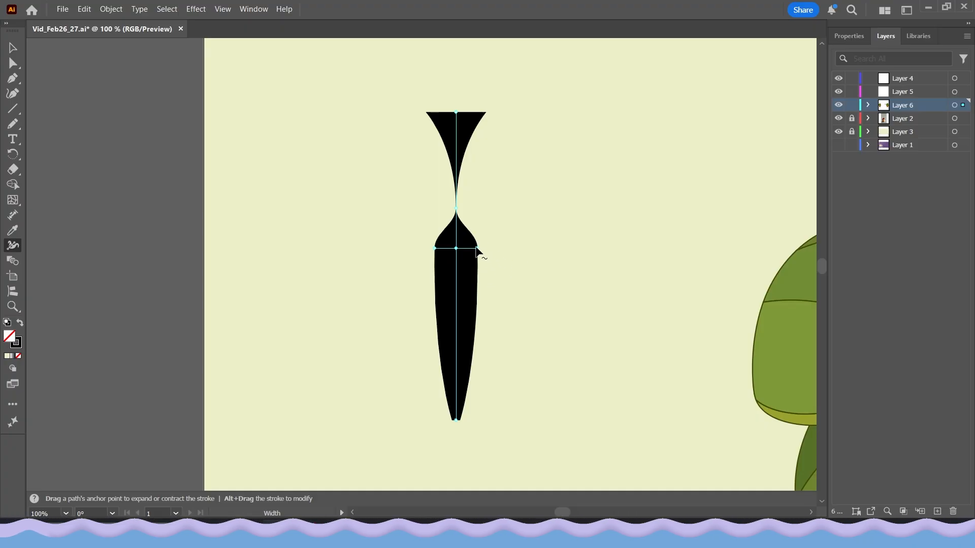
left_click_drag(477, 249, 527, 249)
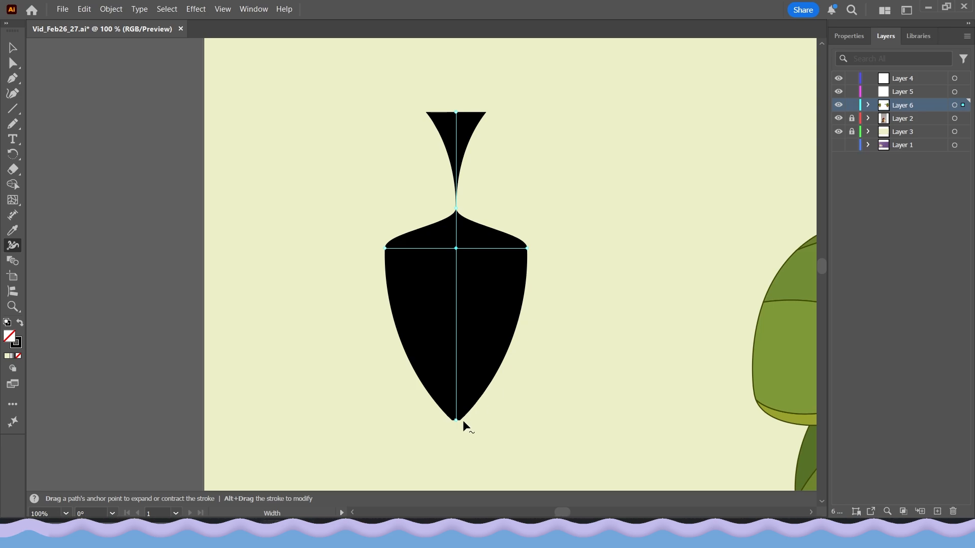
left_click_drag(458, 421, 500, 424)
Flip the shape vertically.
key("v")
left_click(354, 247)
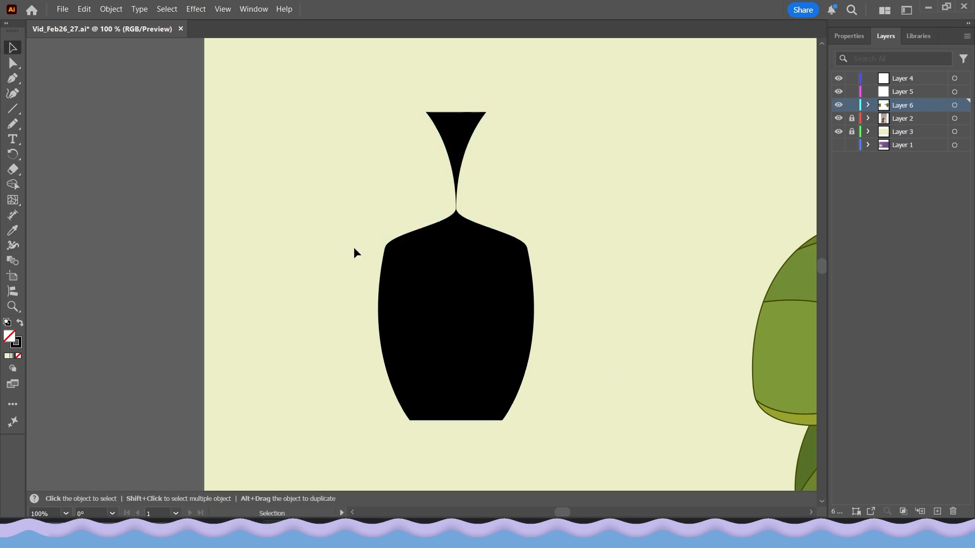
left_click(474, 311)
left_click(838, 37)
left_click(930, 126)
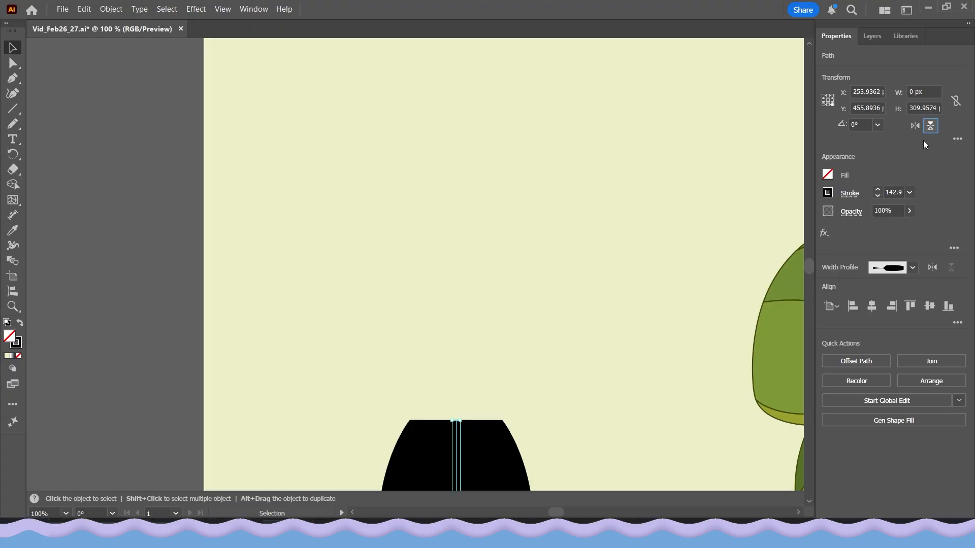
left_click(184, 289)
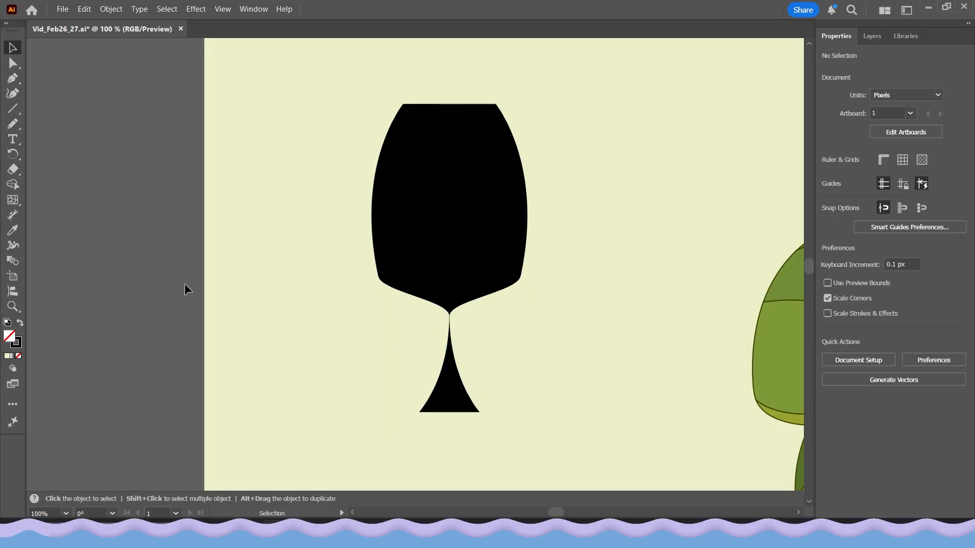
Undo the flip and the last middle and bottom width changes.
key("ctrl+z")
key("ctrl+z")
key("ctrl+z")
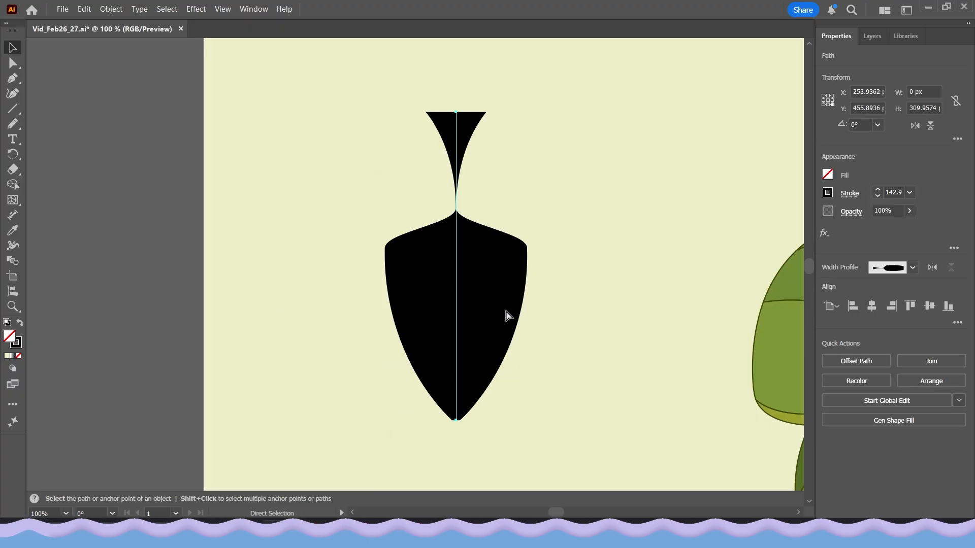
key("ctrl+z")
Expand the shape's appearance and move it to the left.
left_click(138, 283)
left_click(458, 277)
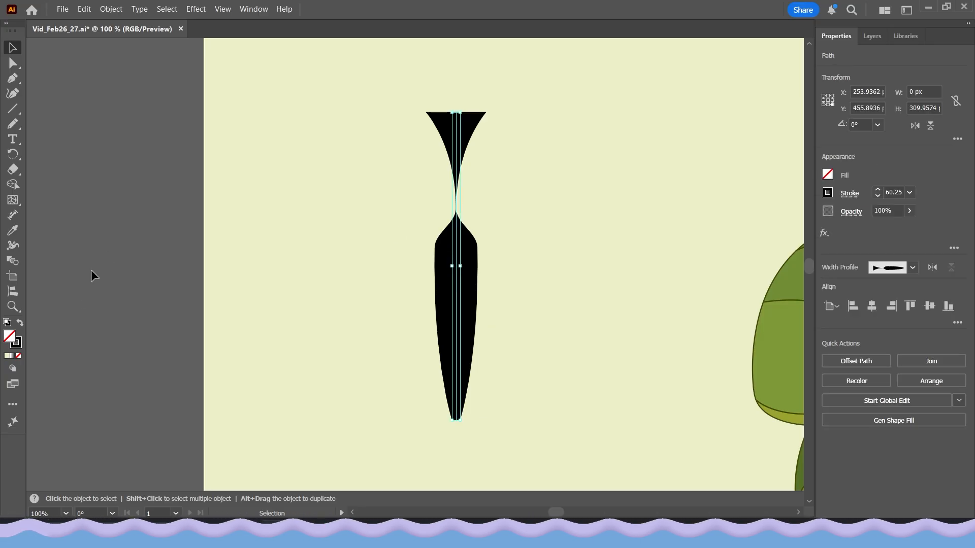
left_click(111, 9)
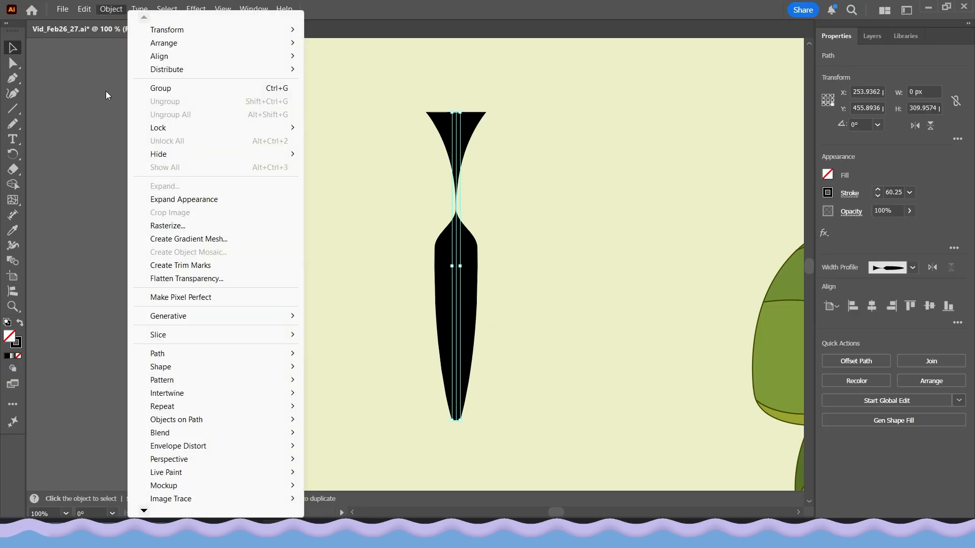
left_click(149, 200)
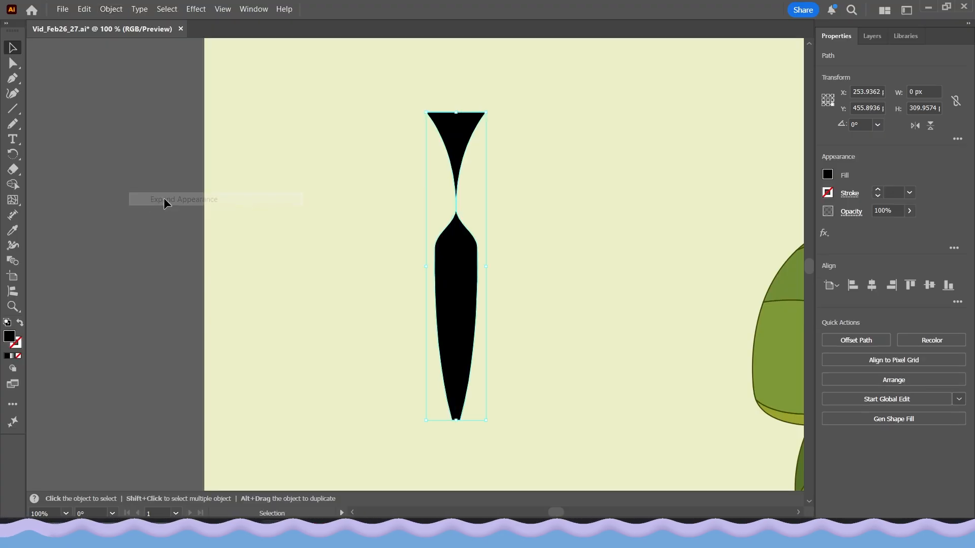
left_click(315, 271)
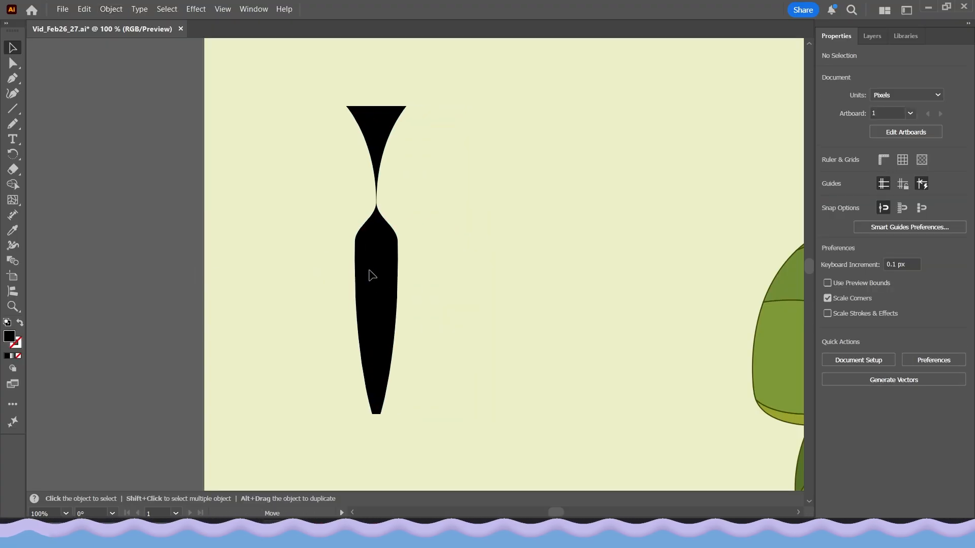
left_click(371, 273)
left_click_drag(407, 261, 510, 265)
key("ctrl+z")
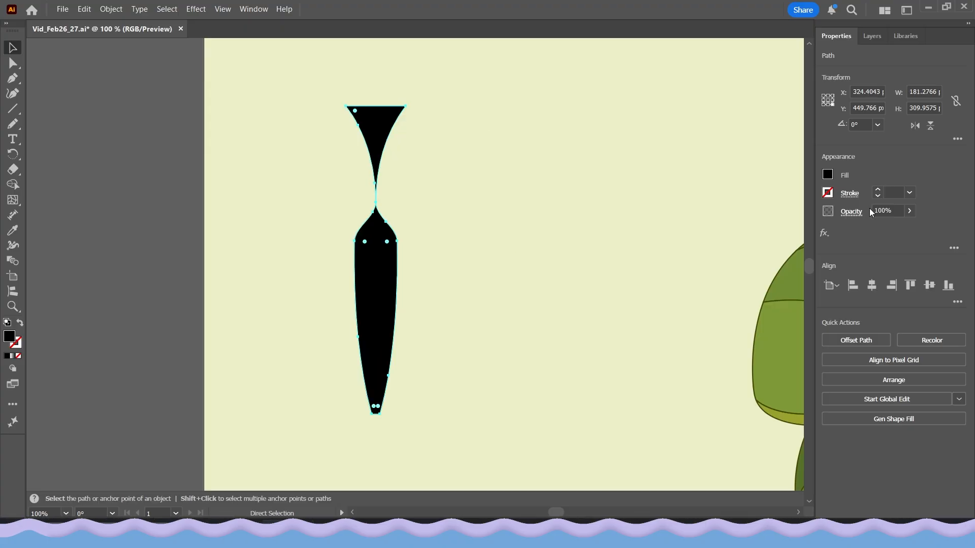
Undo the recent changes back past the expanded leaf shape, clearing it from the artboard.
left_click(878, 189)
key("ctrl+z")
key("ctrl+z")
key("ctrl+z")
key("ctrl+z")
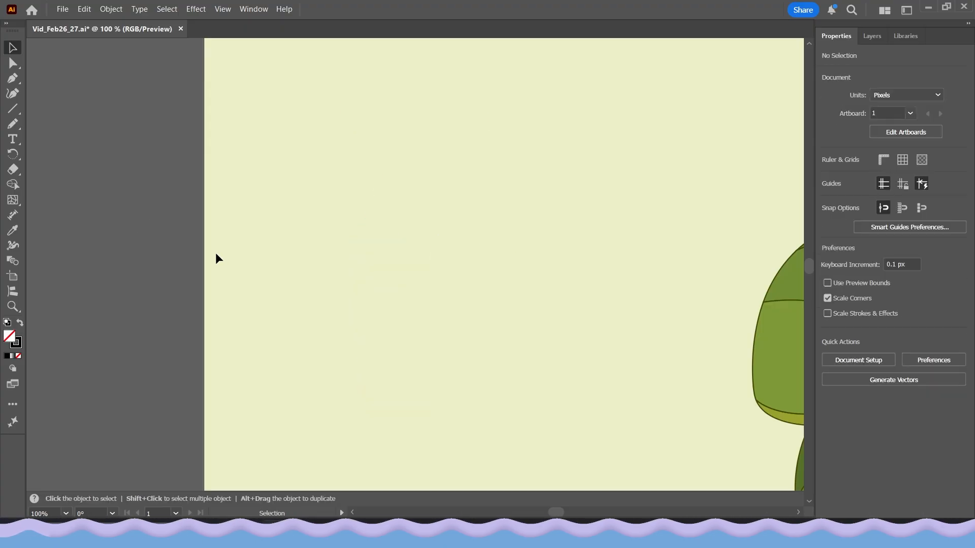
Ungroup the potted plant illustration's artwork.
scroll(453, 255, "down", 3)
left_click_drag(531, 285, 297, 234)
scroll(359, 267, "up", 1)
left_click_drag(358, 266, 321, 300)
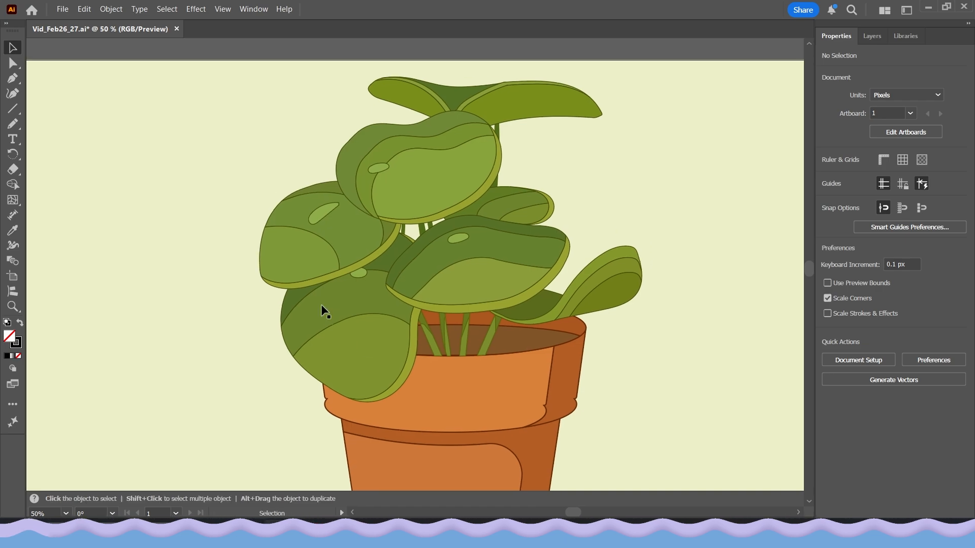
left_click_drag(382, 347, 416, 321)
scroll(372, 322, "down", 1)
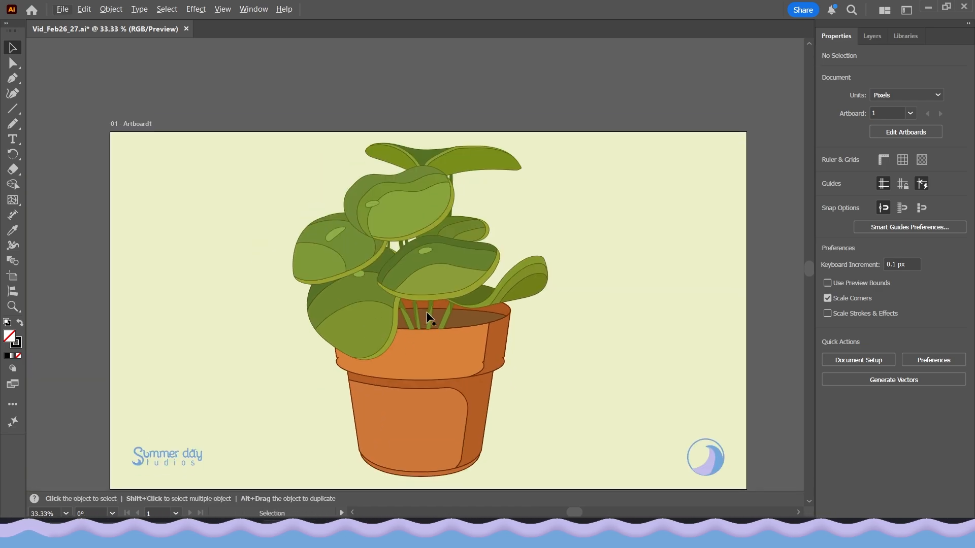
scroll(422, 318, "up", 1)
left_click_drag(338, 148, 342, 214)
left_click(365, 226)
mouse_move(418, 238)
left_mouse_down()
mouse_move(400, 149)
mouse_move(417, 241)
left_mouse_up()
left_click_drag(428, 318, 401, 271)
scroll(420, 318, "down", 1)
scroll(408, 270, "down", 1)
scroll(400, 270, "up", 1)
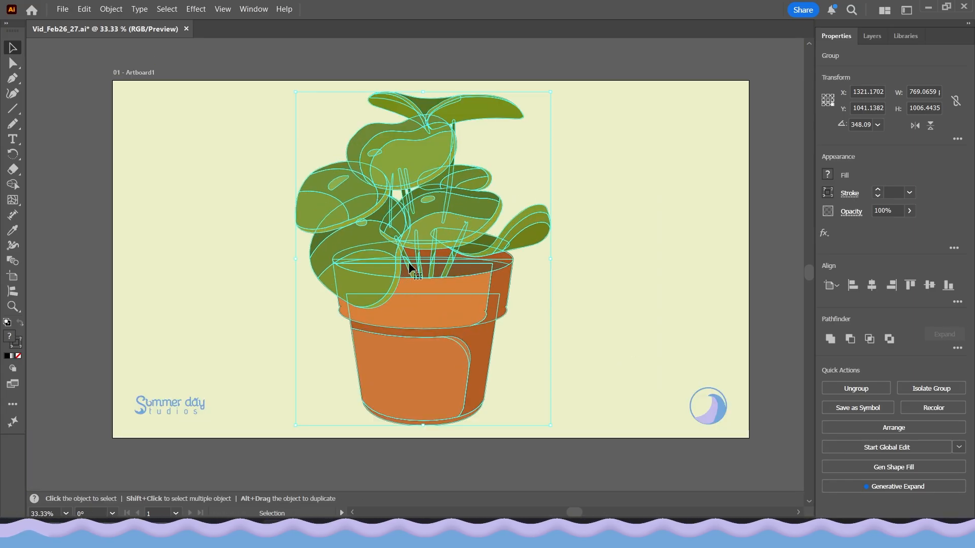
right_click(415, 263)
left_click(483, 300)
left_click(351, 430)
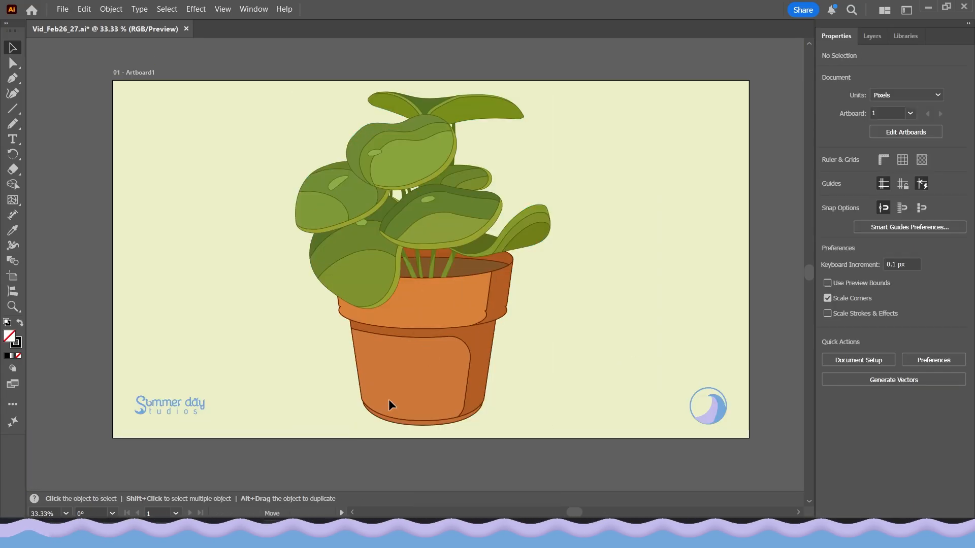
left_click_drag(390, 398, 355, 435)
key("ctrl+z")
left_click_drag(482, 357, 525, 361)
key("ctrl+z")
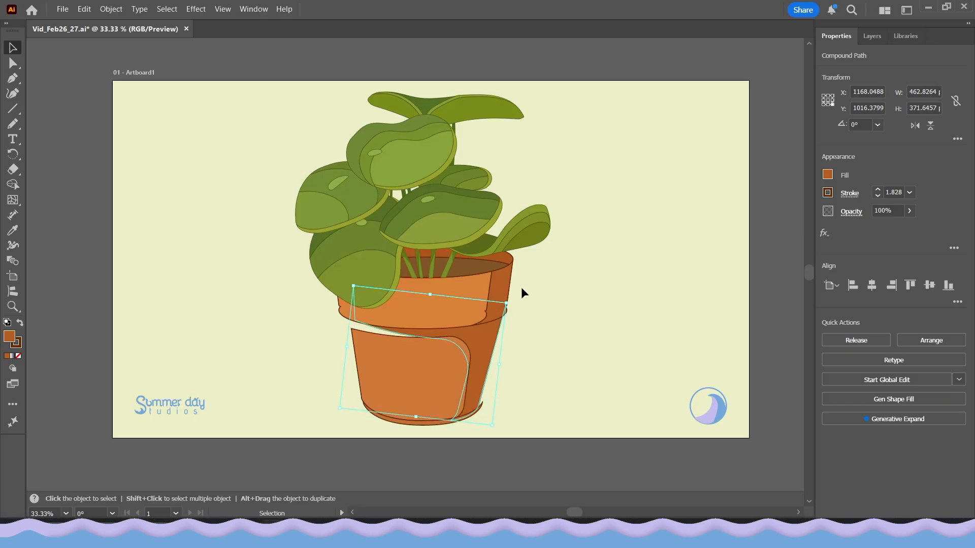
left_click_drag(500, 280, 354, 325)
key("ctrl+z")
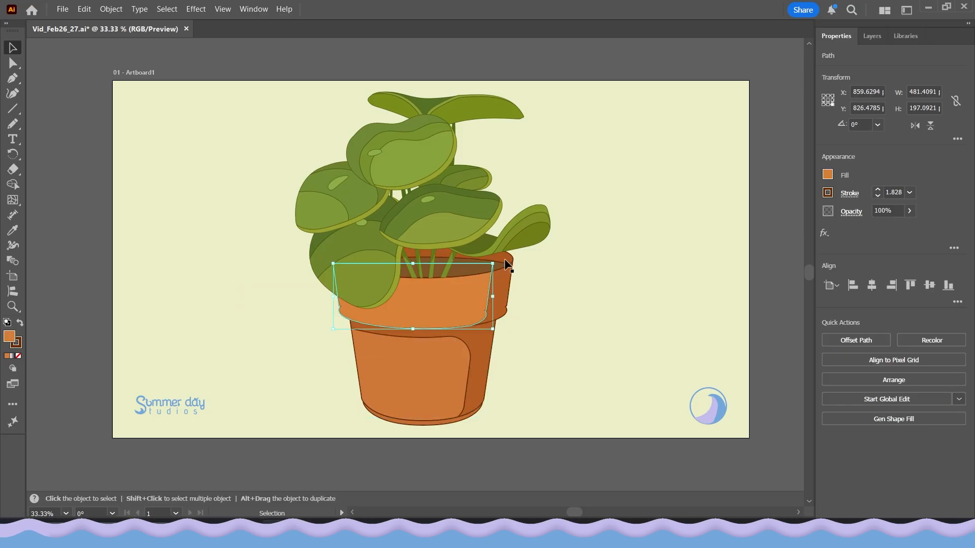
left_click_drag(488, 263, 642, 229)
key("ctrl+z")
left_click_drag(534, 229, 541, 205)
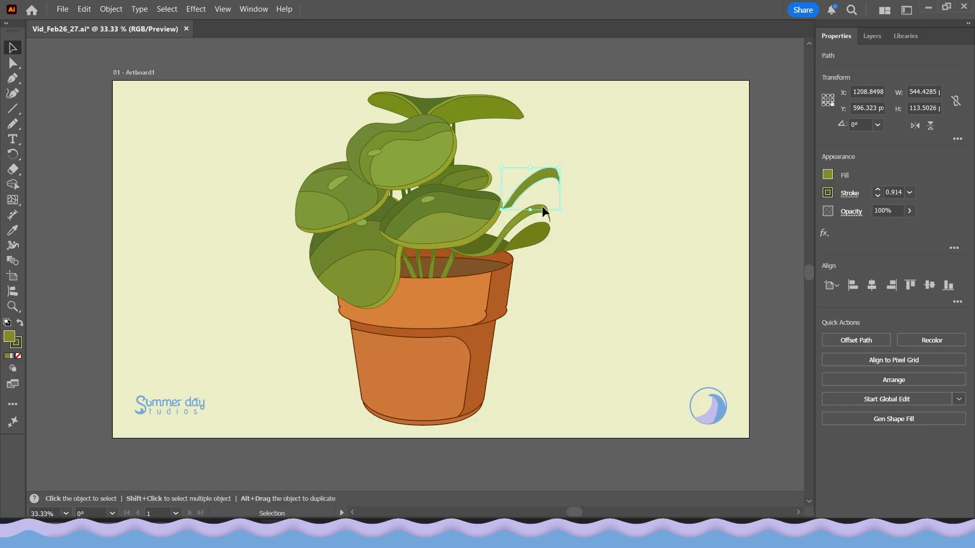
key("ctrl+z")
left_click_drag(345, 236, 276, 296)
key("ctrl+z")
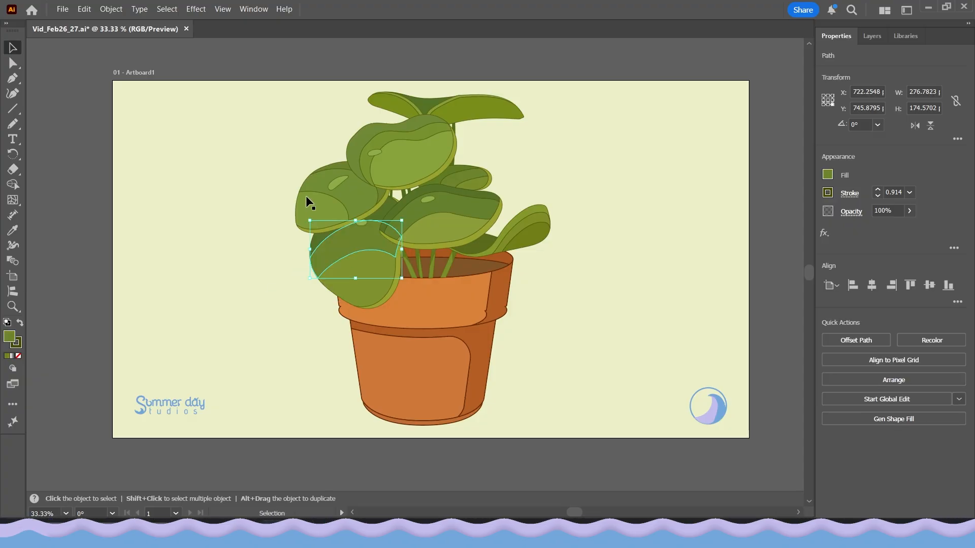
left_click_drag(315, 210, 259, 253)
key("ctrl+z")
left_click_drag(333, 182, 264, 168)
key("ctrl+z")
left_click_drag(421, 158, 521, 164)
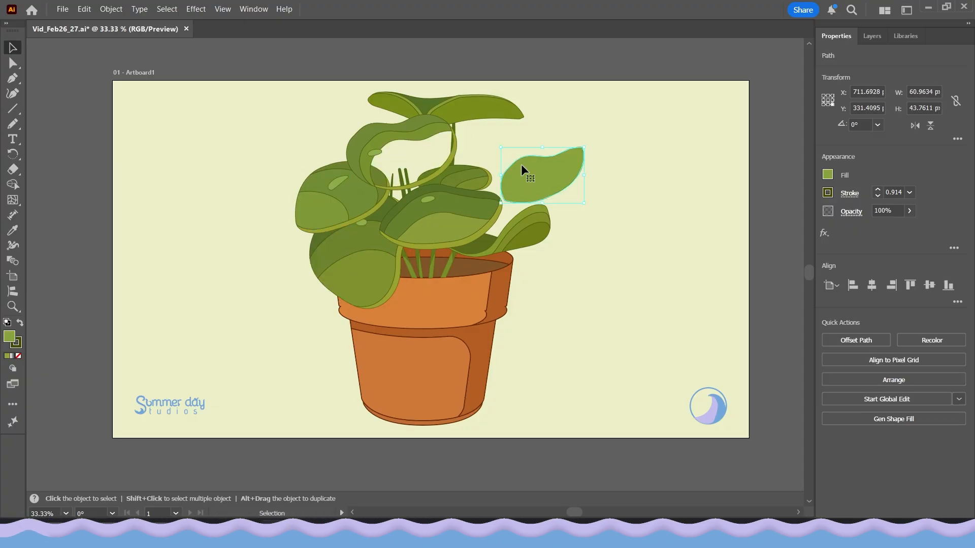
key("ctrl+z")
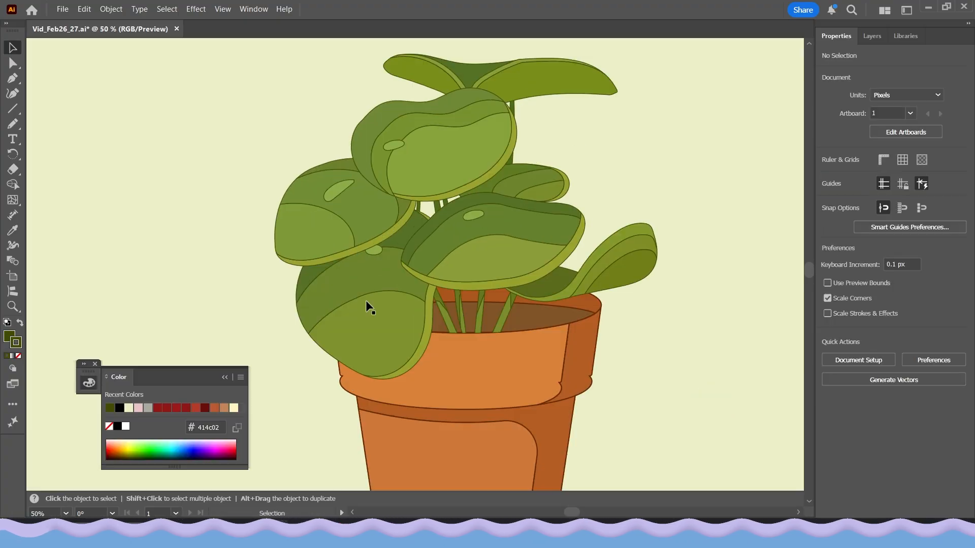
Widen the curved stem stroke in front of the pot with the Width tool.
scroll(366, 300, "down", 1)
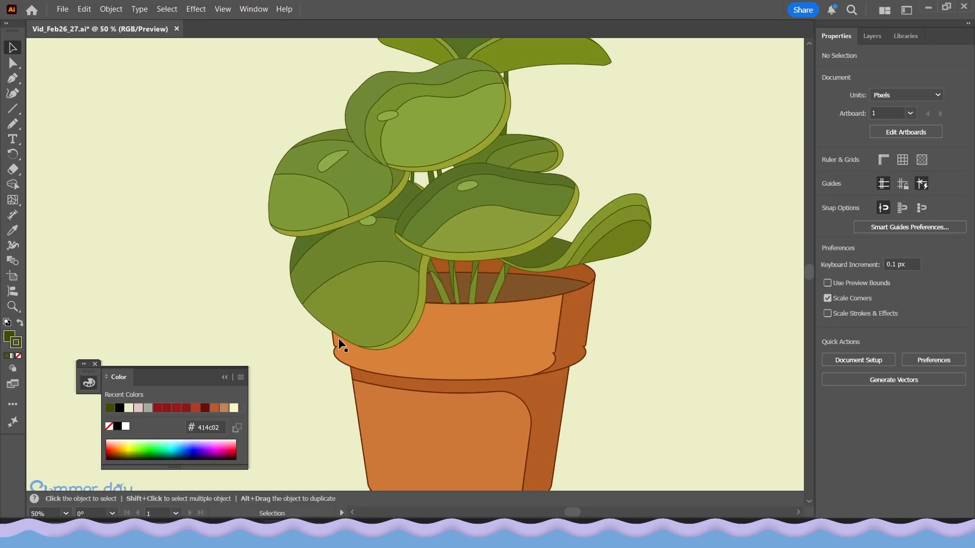
left_click(338, 298)
scroll(347, 315, "up", 2)
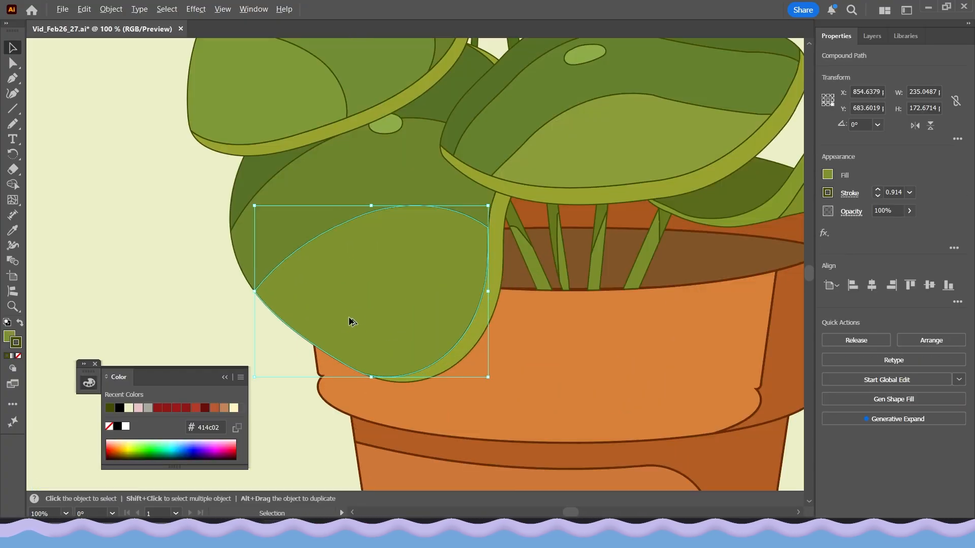
left_click(462, 355)
scroll(478, 376, "up", 2)
scroll(477, 376, "right", 2)
scroll(431, 350, "down", 2)
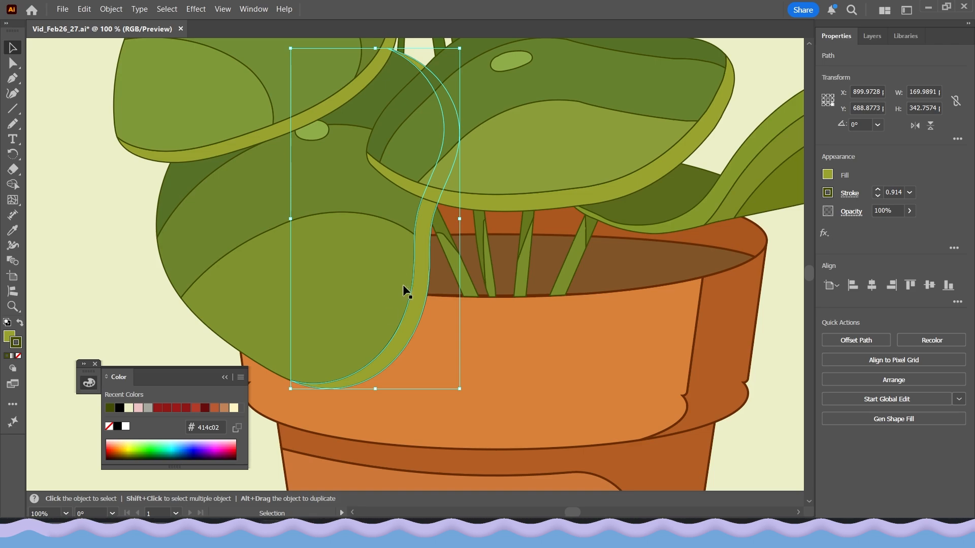
left_click_drag(563, 303, 511, 408)
key("ctrl+z")
left_click(11, 247)
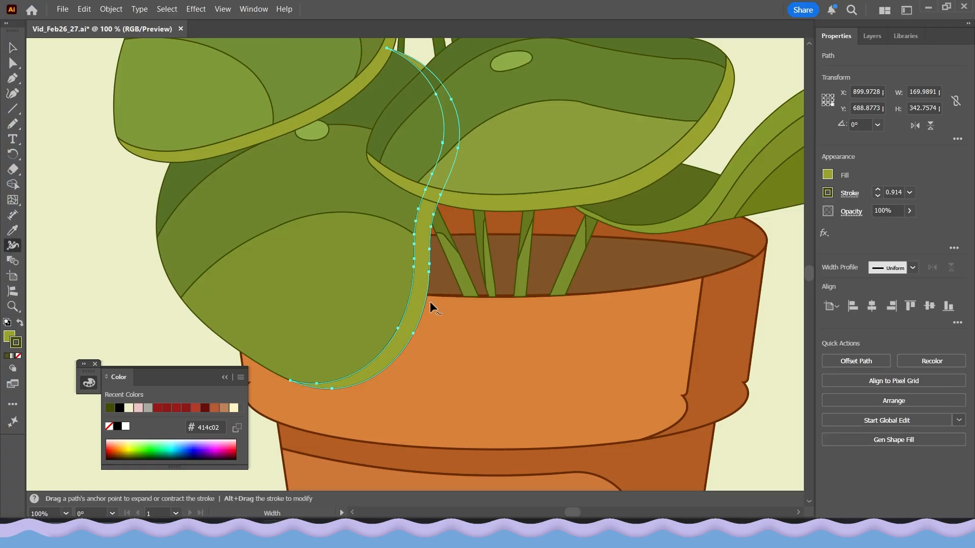
left_click_drag(430, 248, 433, 248)
left_click(13, 48)
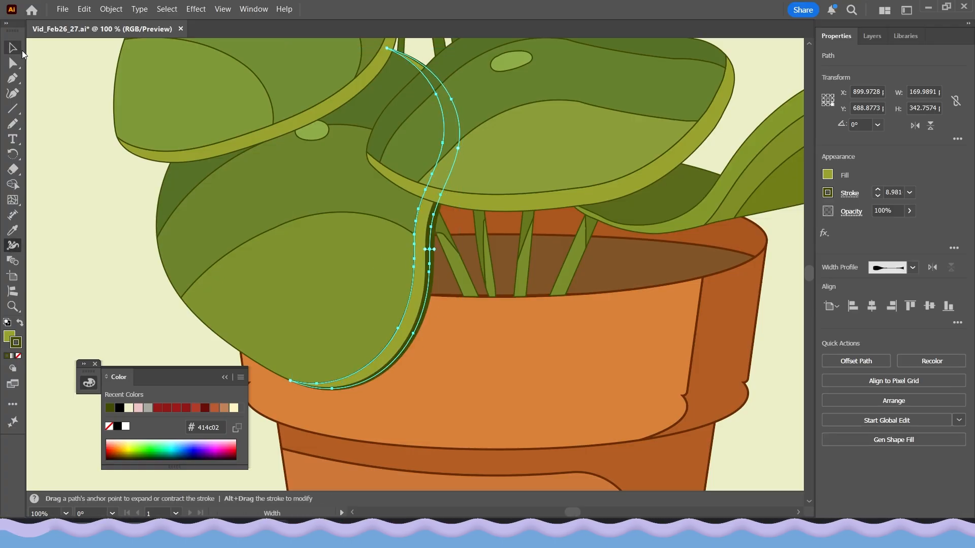
Widen the lower rim stroke of the front leaf with the Width tool.
left_click(88, 282)
scroll(380, 290, "down", 1)
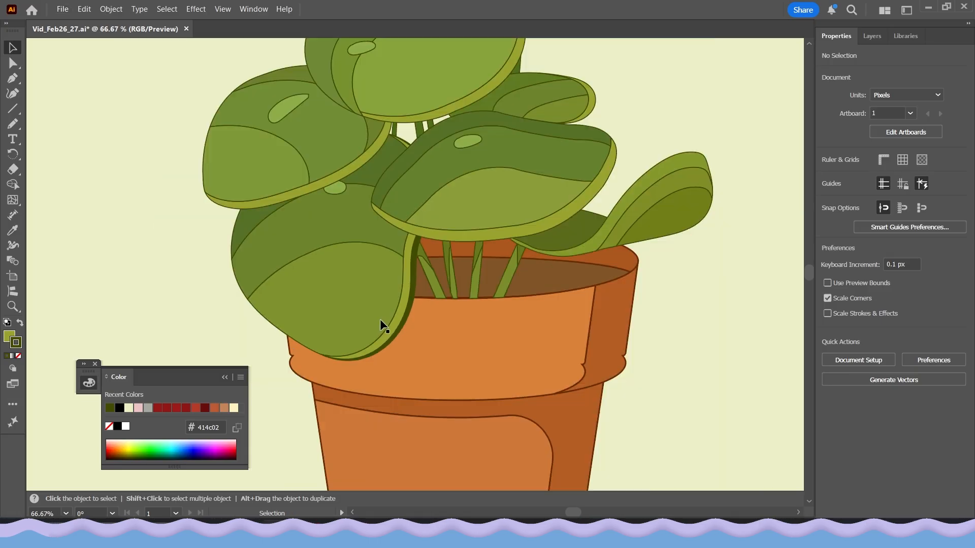
left_click_drag(405, 291, 396, 299)
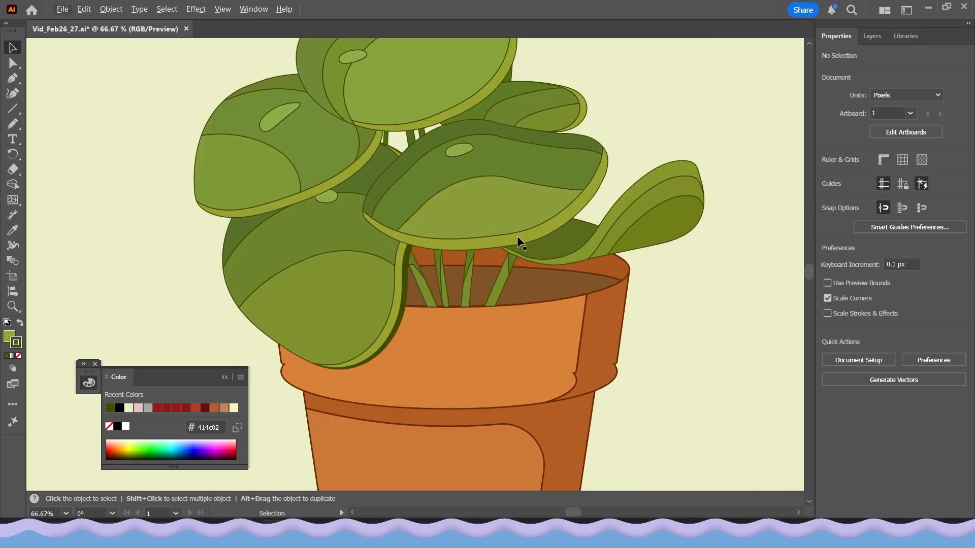
scroll(519, 243, "up", 1)
left_click(500, 248)
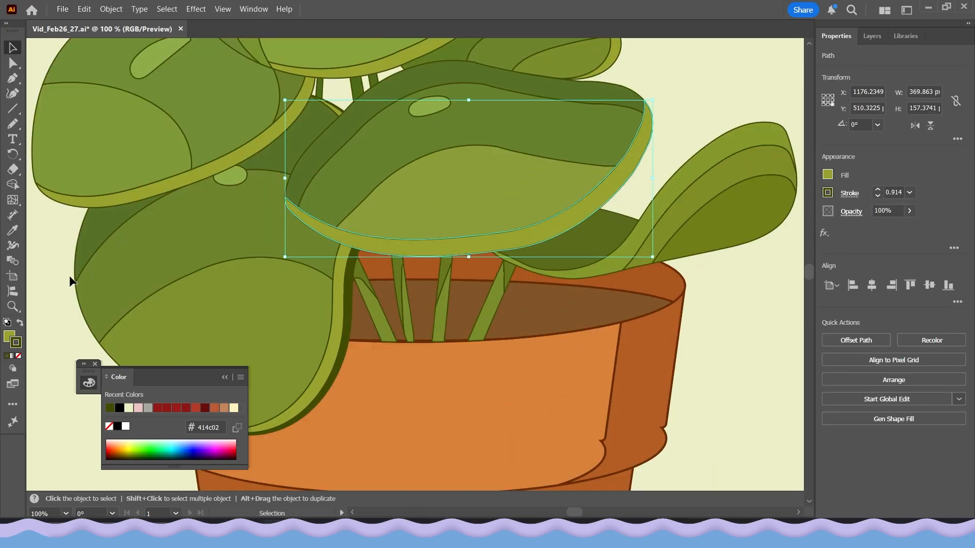
left_click(11, 247)
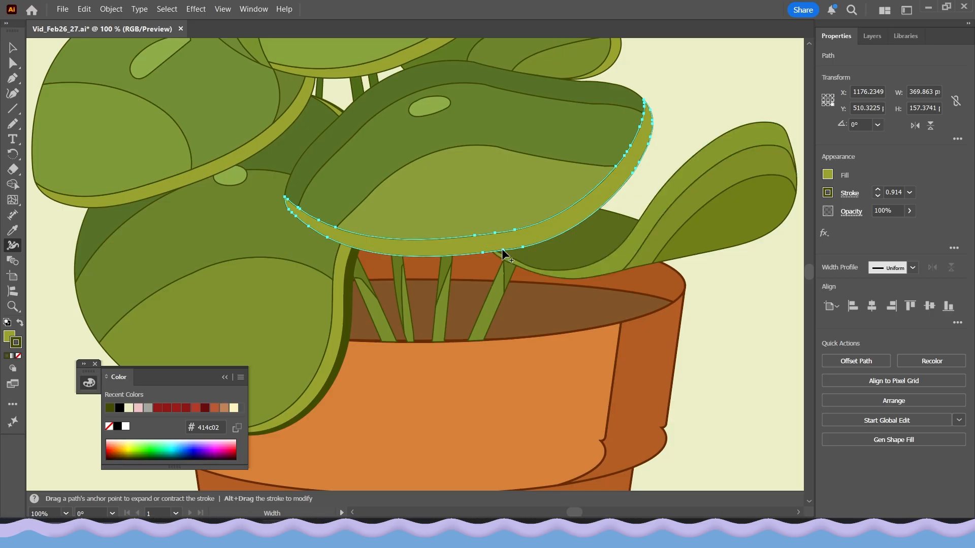
left_click_drag(503, 249, 502, 253)
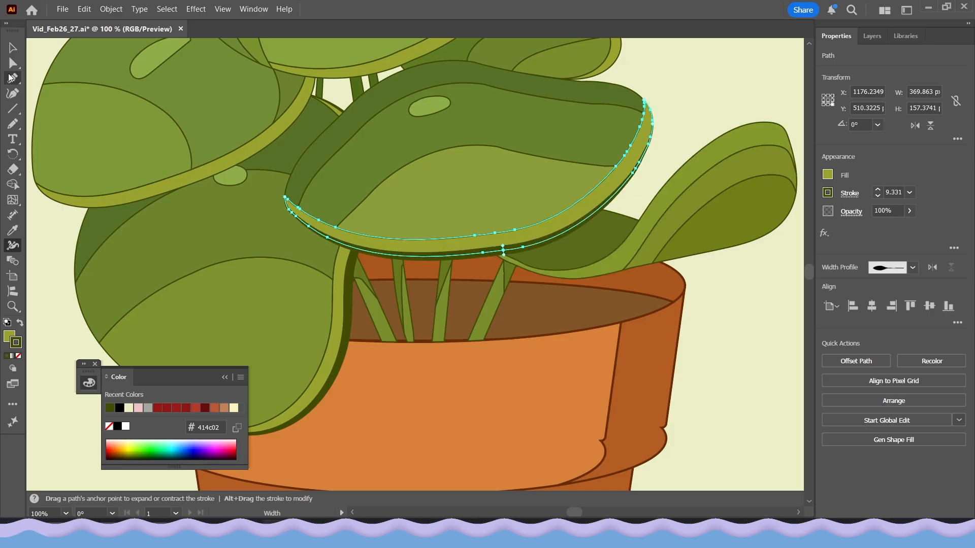
left_click(13, 49)
Widen the upper edge stroke of the right-hand leaf near its top and tip with the Width tool.
scroll(633, 350, "down", 1)
left_click(661, 370)
left_click_drag(701, 358, 637, 356)
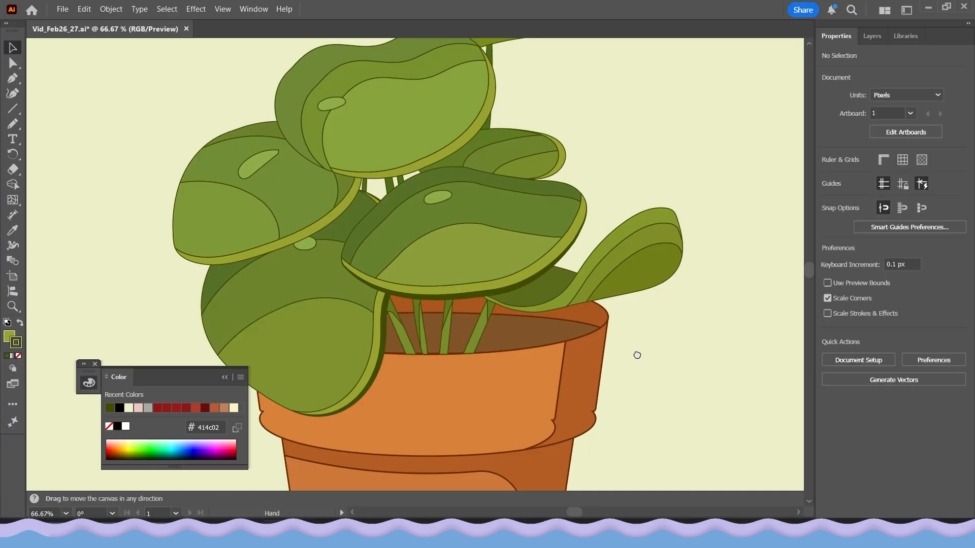
scroll(661, 230, "up", 2)
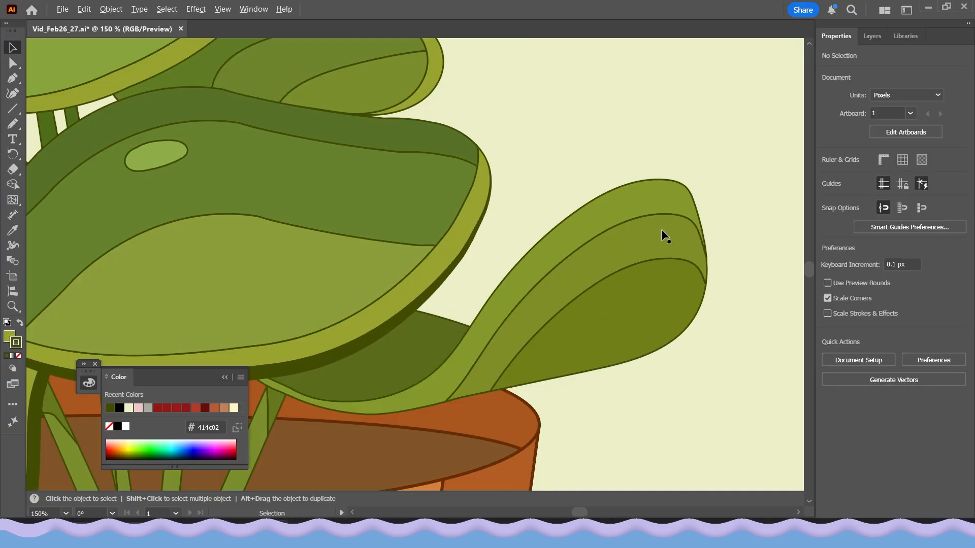
left_click(631, 211)
scroll(379, 416, "down", 1)
left_click(13, 246)
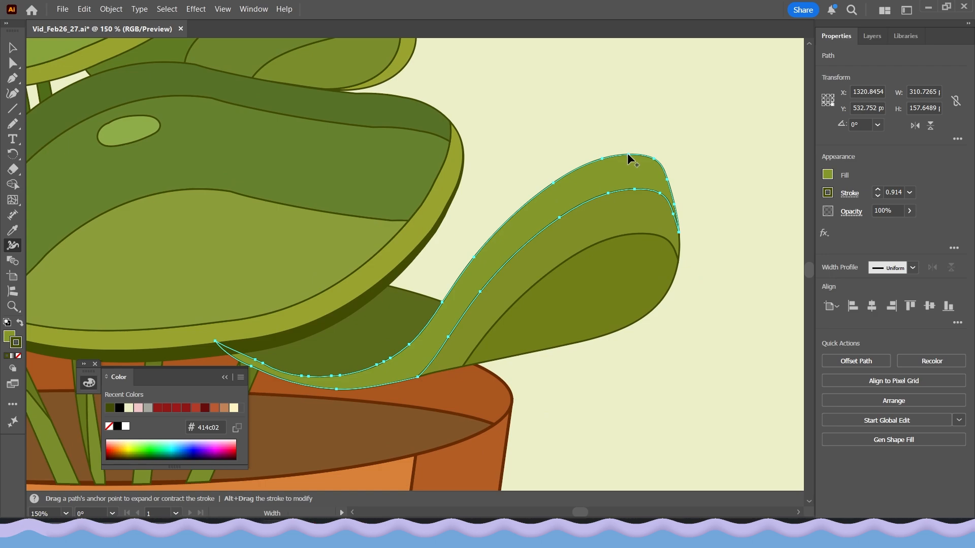
left_click_drag(628, 153, 628, 147)
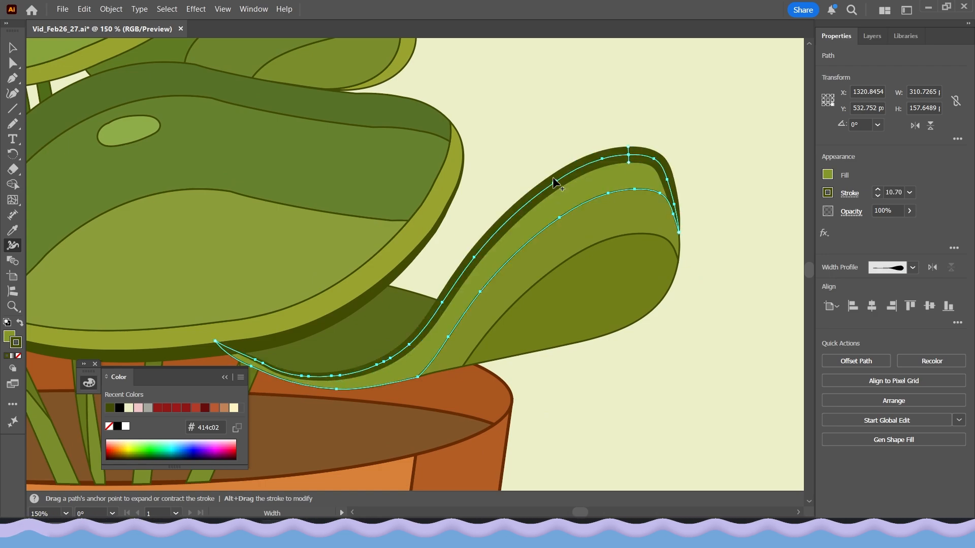
left_click_drag(553, 184, 554, 184)
left_click_drag(667, 181, 666, 178)
left_click(12, 50)
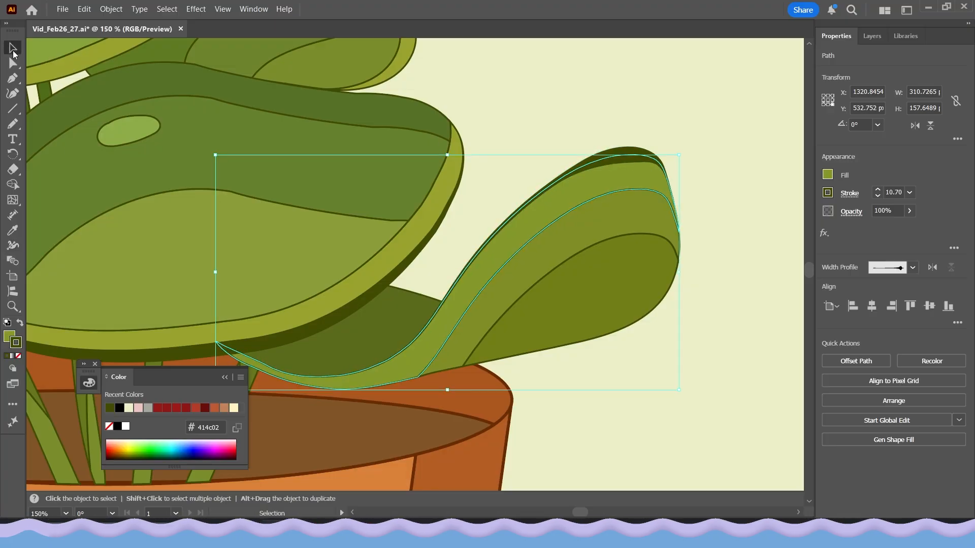
Reshape the small highlight stroke on the left leaf with the Width tool, widening its rounded end.
left_click(629, 122)
scroll(592, 149, "down", 3)
left_click_drag(603, 233, 638, 277)
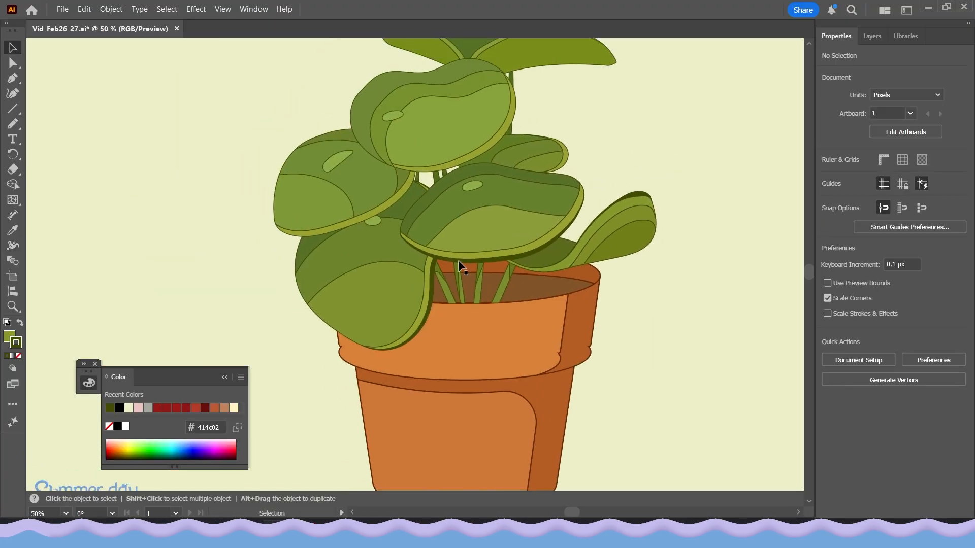
left_click_drag(438, 247, 445, 289)
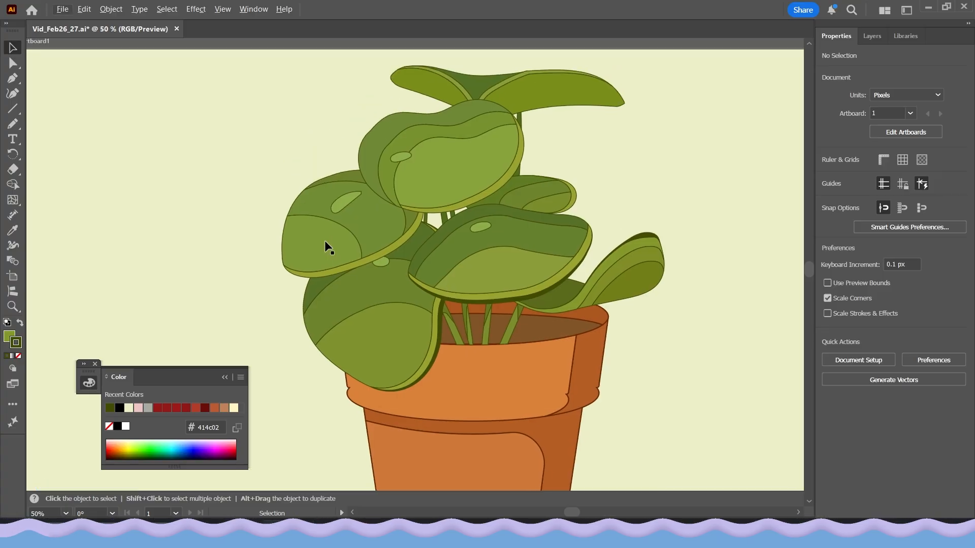
scroll(321, 240, "up", 3)
left_click_drag(330, 284, 359, 338)
left_click(432, 199)
left_click(432, 203)
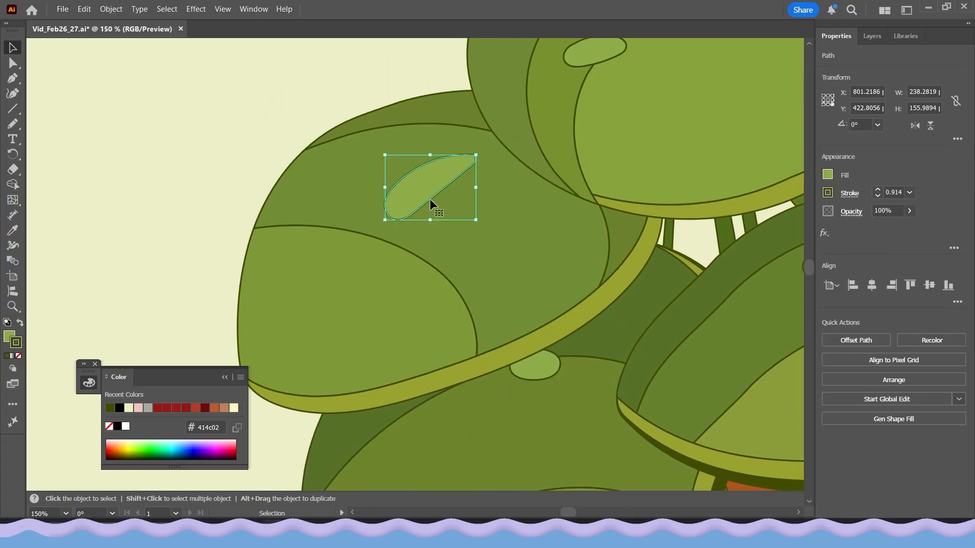
scroll(430, 199, "up", 1)
scroll(170, 229, "up", 1)
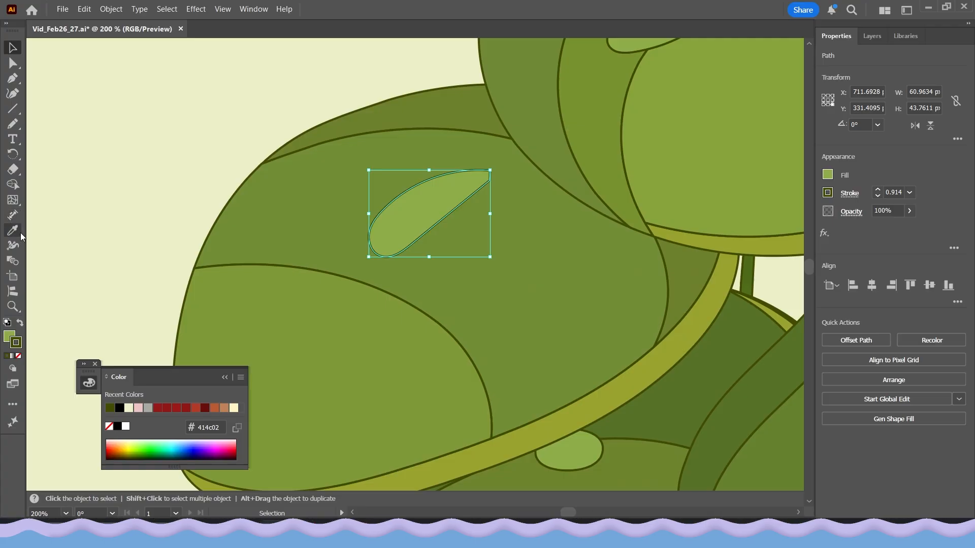
left_click(14, 248)
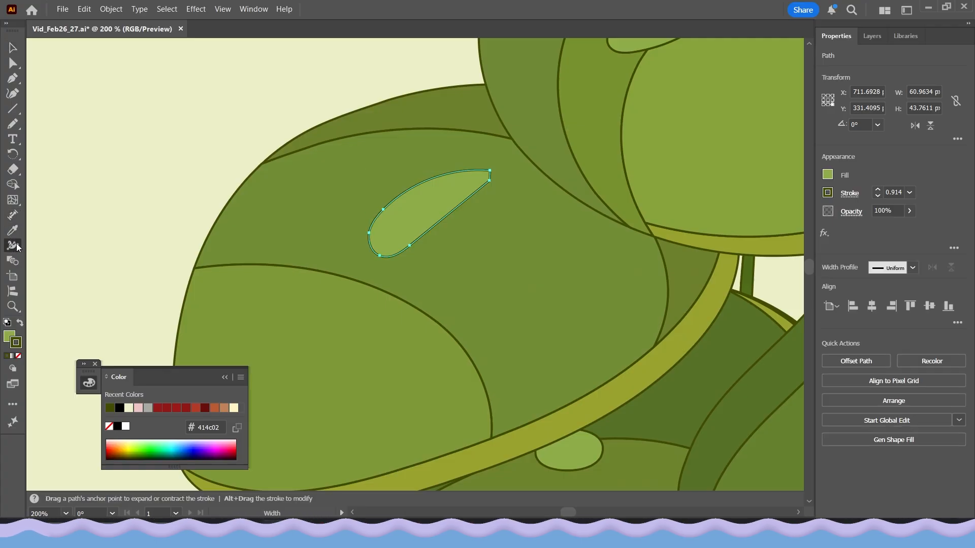
left_click_drag(378, 254, 379, 248)
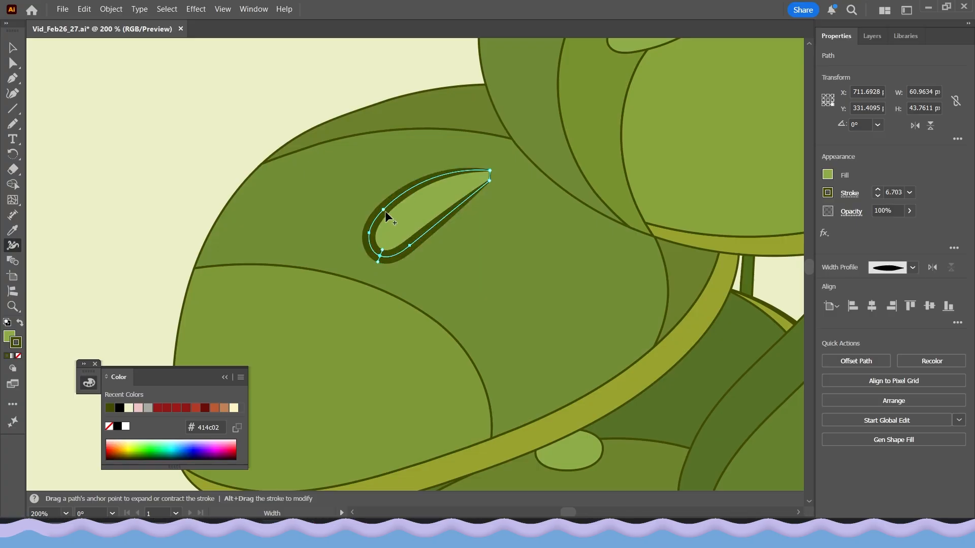
mouse_move(387, 212)
left_mouse_down()
mouse_move(424, 245)
mouse_move(406, 224)
left_mouse_up()
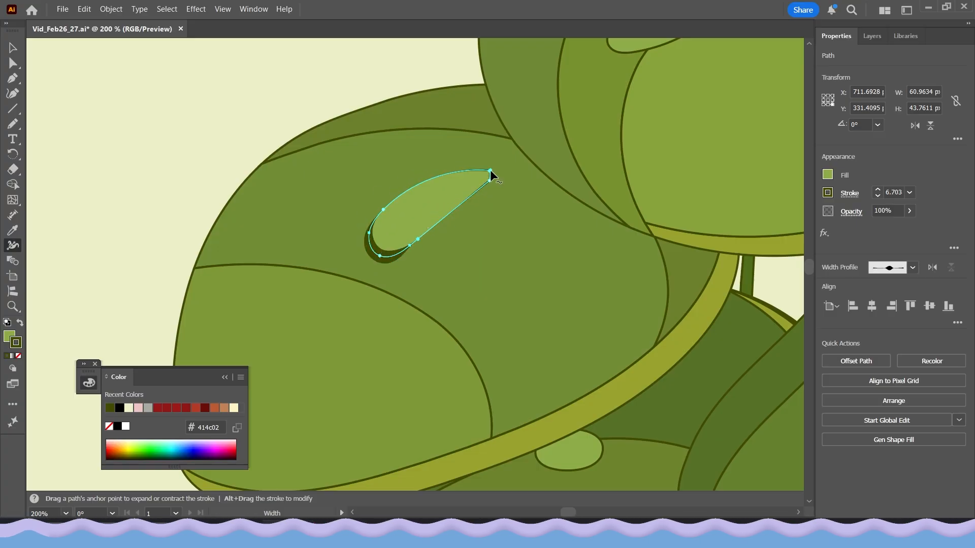
left_click_drag(491, 175, 487, 175)
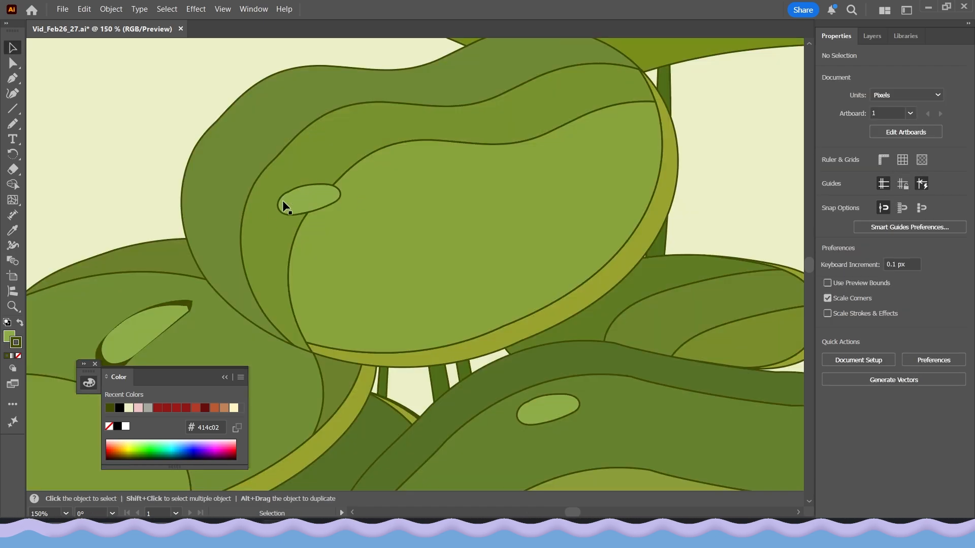
Widen the top leaf's inner dividing line near its highlight with the Width tool.
left_click(285, 206)
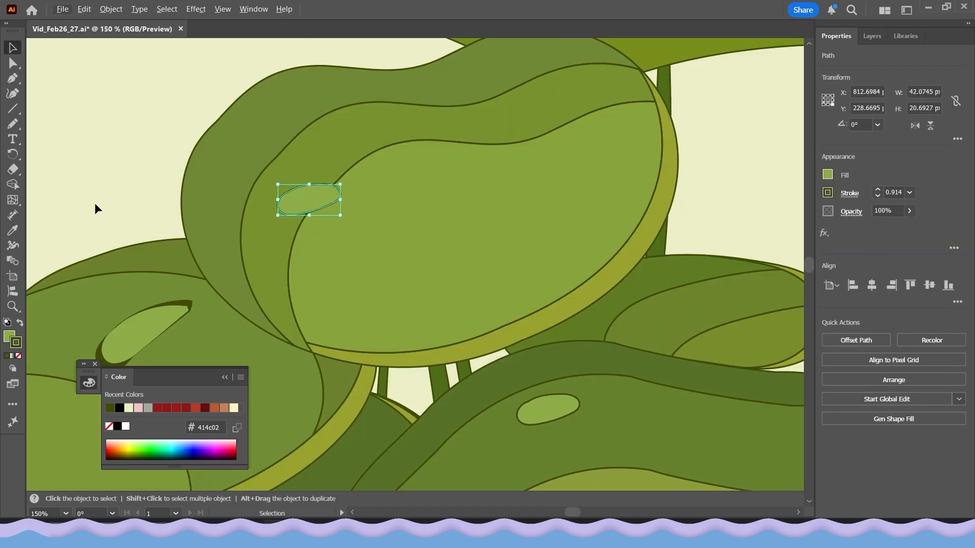
left_click(13, 246)
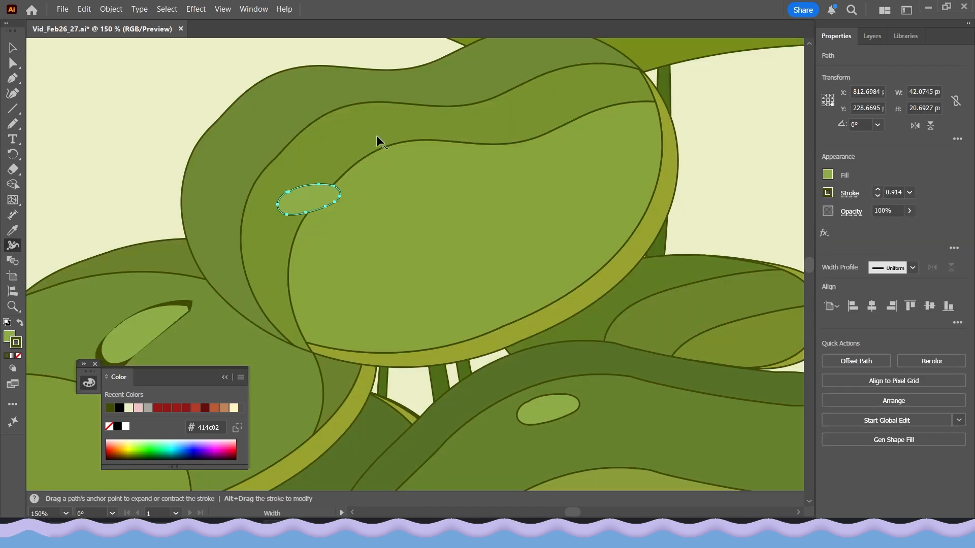
left_click_drag(404, 144, 357, 162)
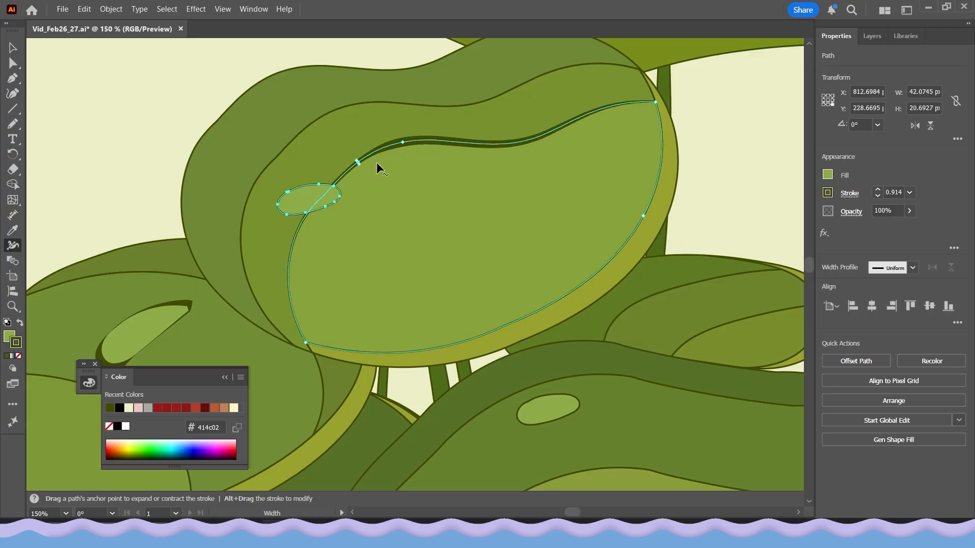
left_click_drag(459, 143, 461, 143)
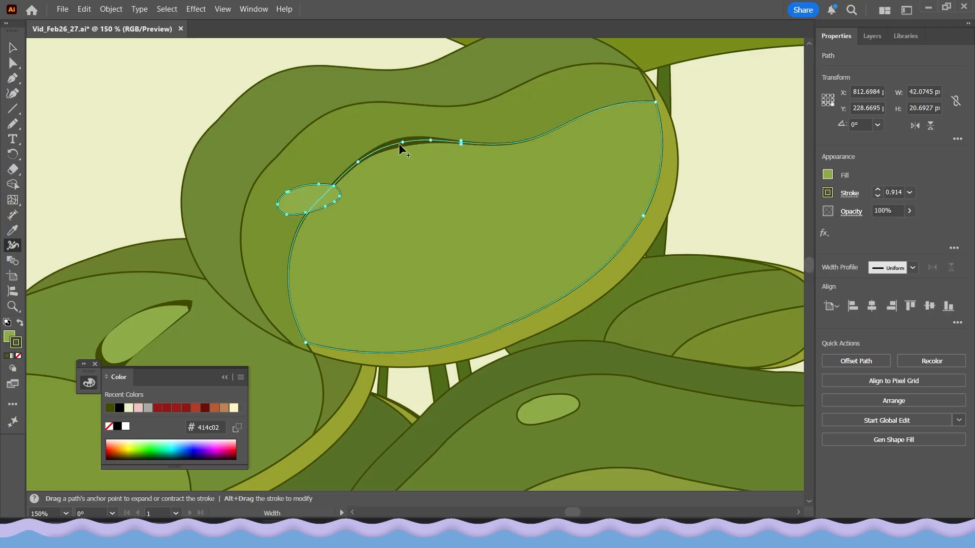
Select the top leaf's light inner shape and widen its upper-left edge with the Width tool.
left_click(8, 47)
left_click(159, 133)
scroll(214, 137, "down", 2)
left_click_drag(196, 153, 270, 177)
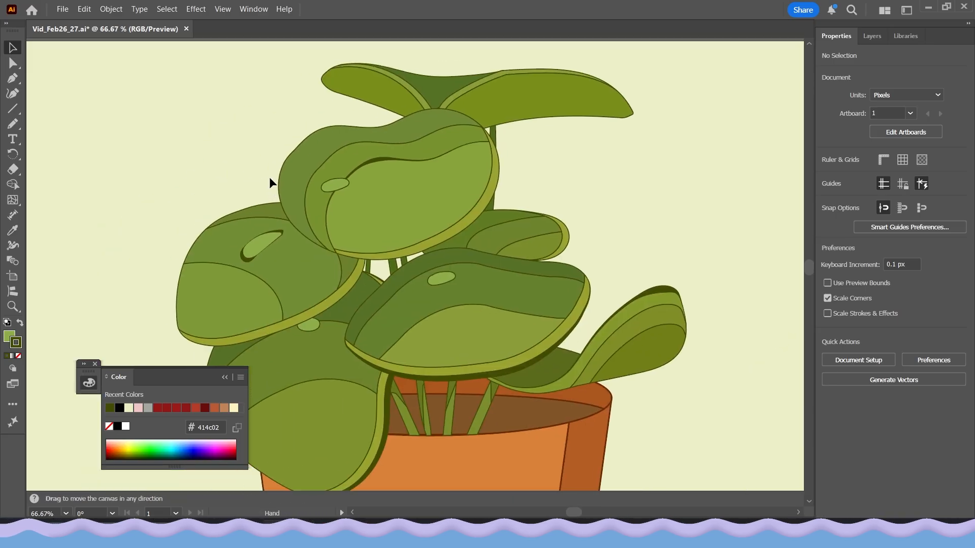
scroll(350, 162, "up", 3)
left_click(349, 159)
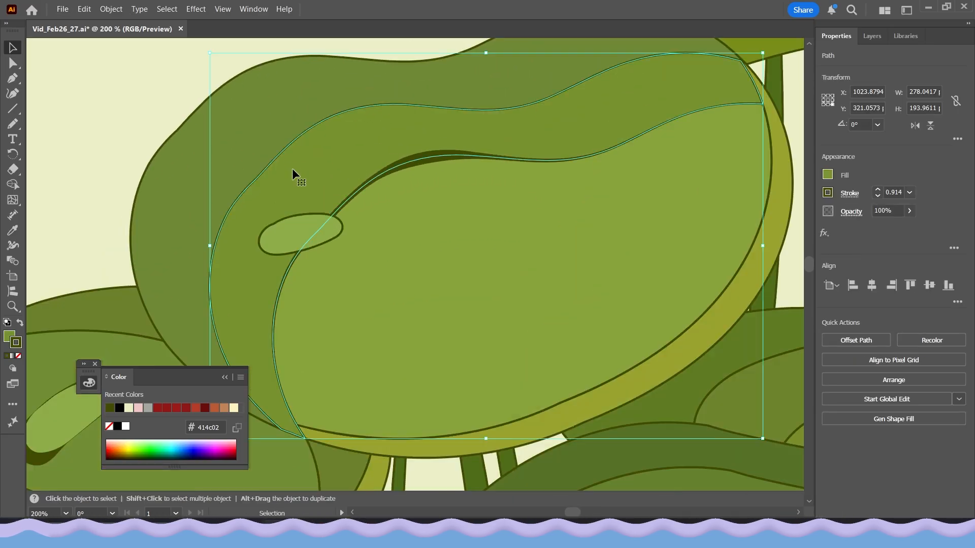
scroll(44, 221, "up", 2)
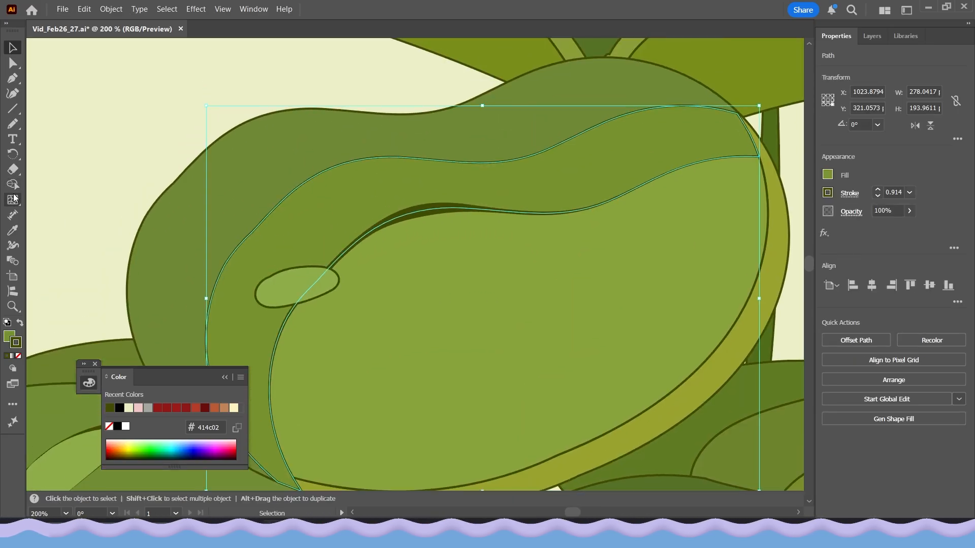
left_click(12, 246)
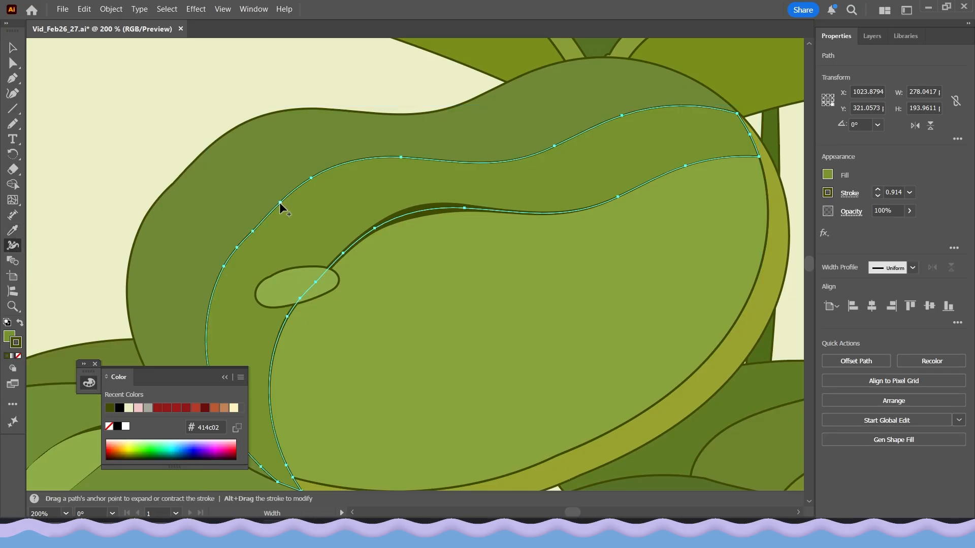
left_click_drag(279, 202, 287, 202)
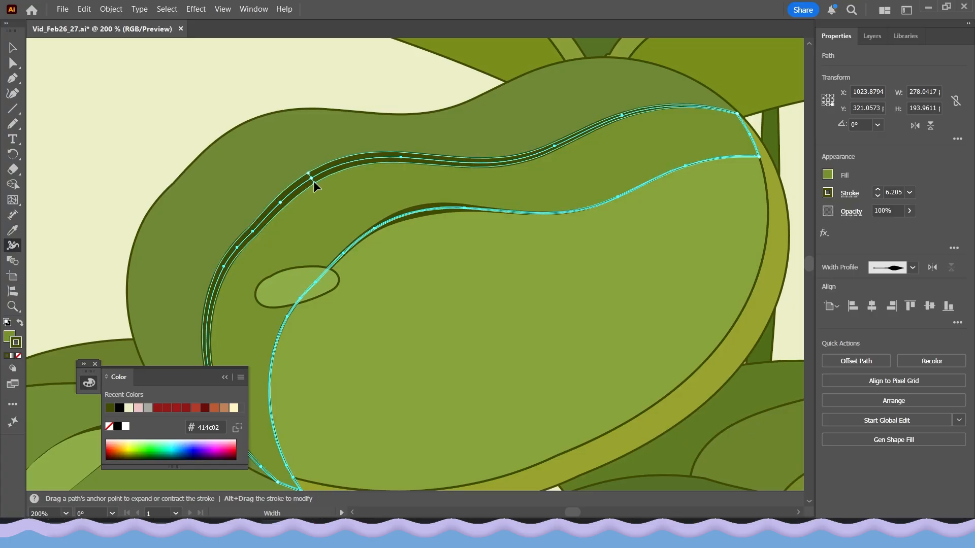
mouse_move(310, 177)
left_mouse_down()
mouse_move(253, 254)
mouse_move(236, 245)
left_mouse_up()
Add width points along the top leaf's outer outline and lower edge to thicken them in several places.
scroll(147, 153, "down", 3)
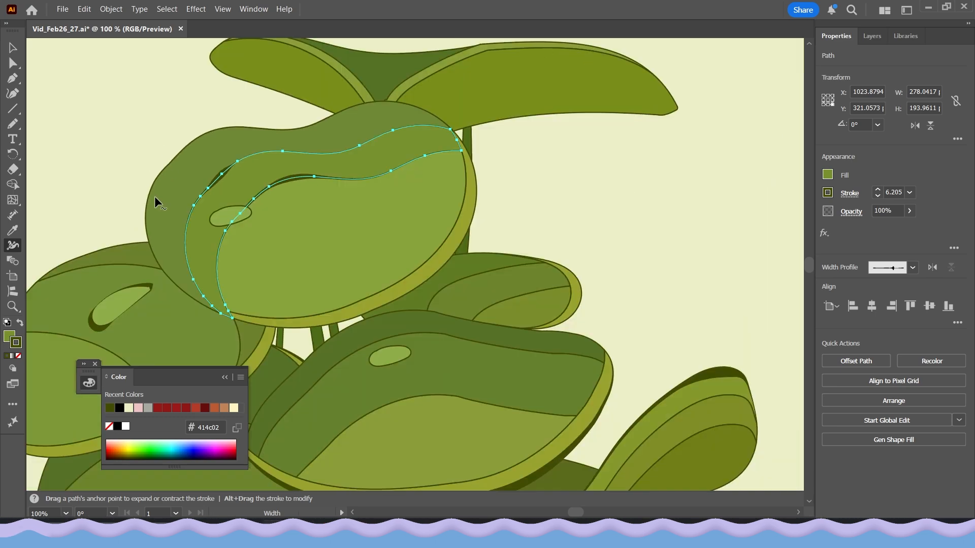
scroll(357, 158, "up", 3)
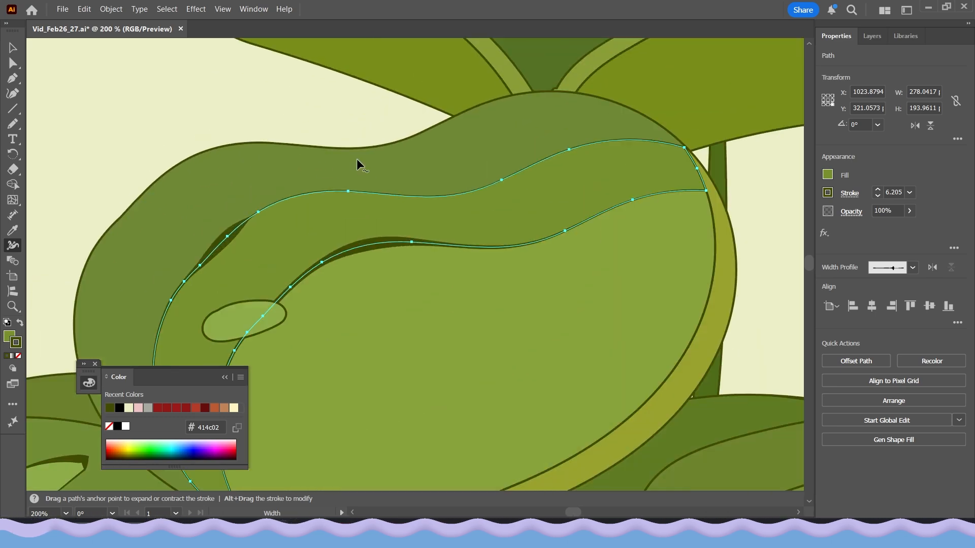
left_click(388, 146)
scroll(227, 160, "down", 1)
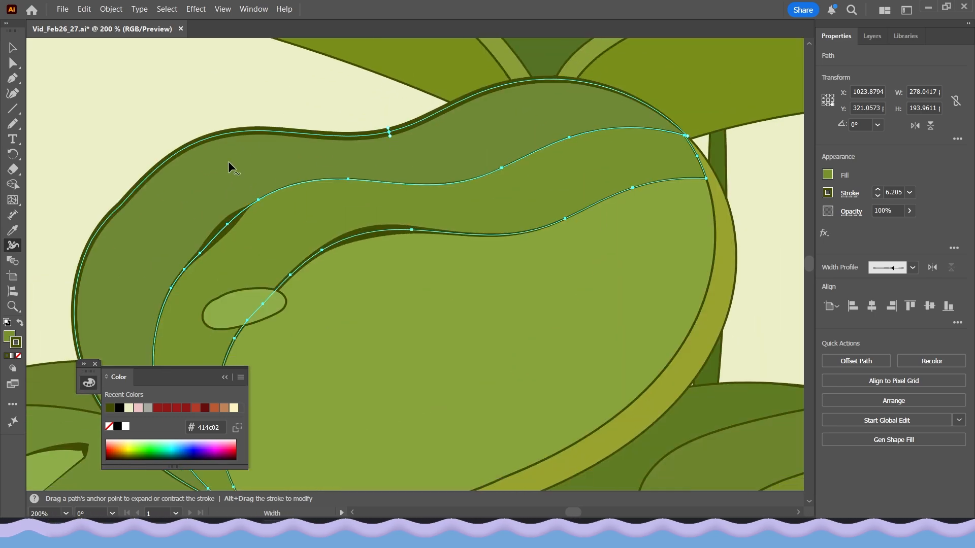
left_click_drag(152, 169, 151, 168)
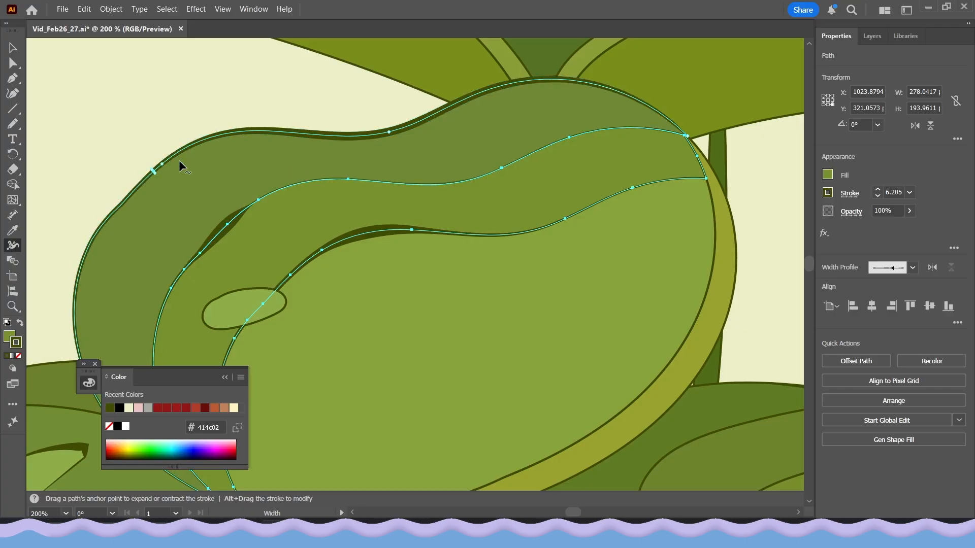
left_click_drag(533, 81, 532, 78)
scroll(343, 147, "down", 4)
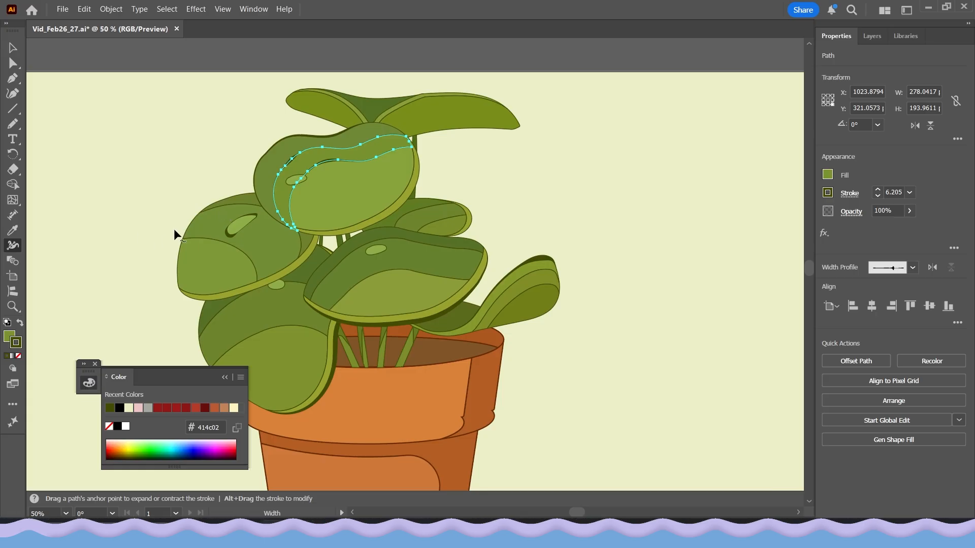
scroll(368, 188, "up", 3)
left_click_drag(397, 259, 397, 255)
left_click_drag(461, 206, 462, 207)
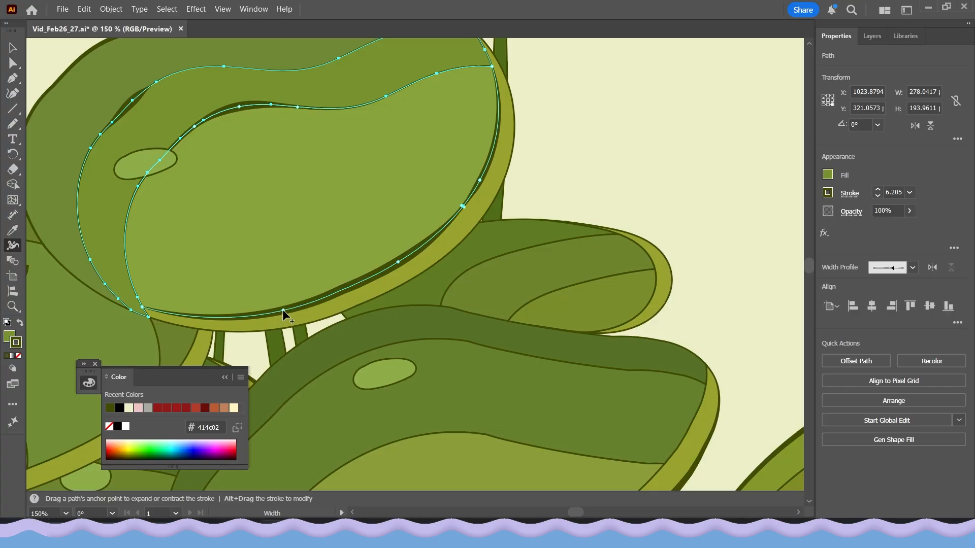
left_click_drag(282, 309, 281, 309)
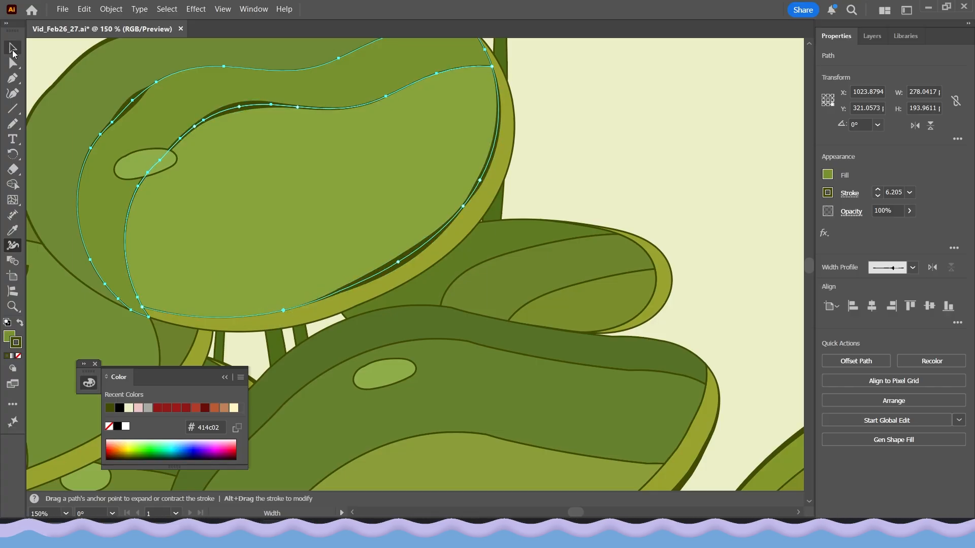
Deselect everything and inspect the leaves and pot of the illustration at different zoom levels.
left_click(13, 50)
left_click(585, 163)
scroll(586, 163, "down", 4)
left_click_drag(638, 197, 605, 195)
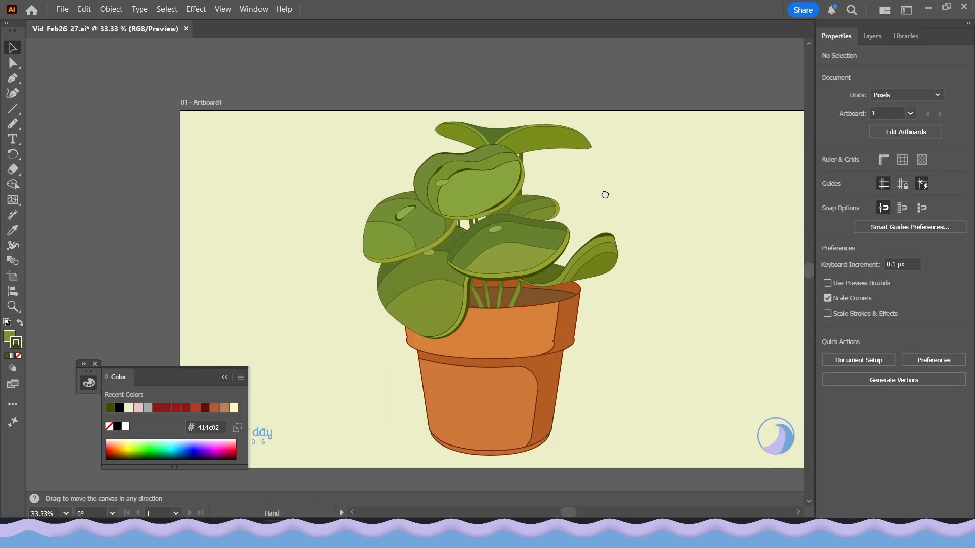
scroll(585, 192, "up", 3)
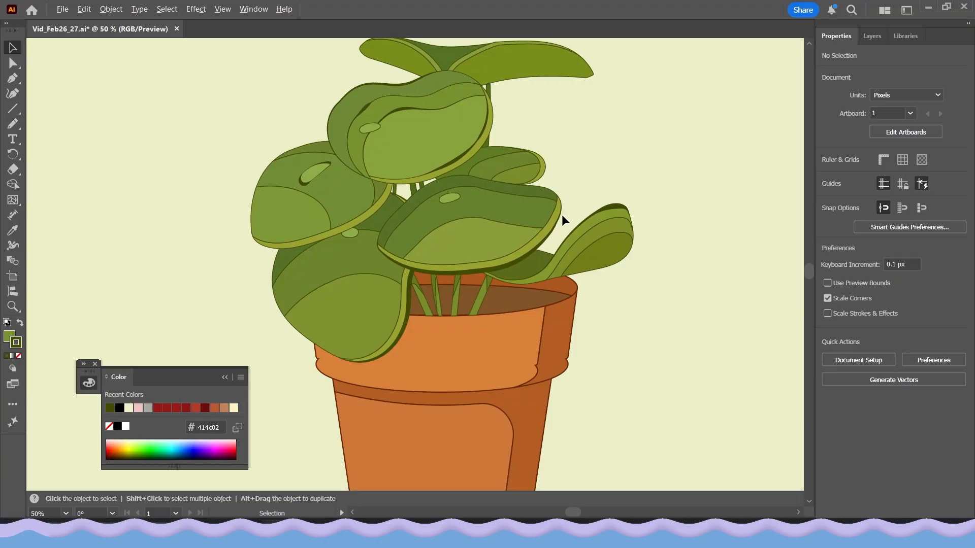
scroll(561, 214, "down", 1)
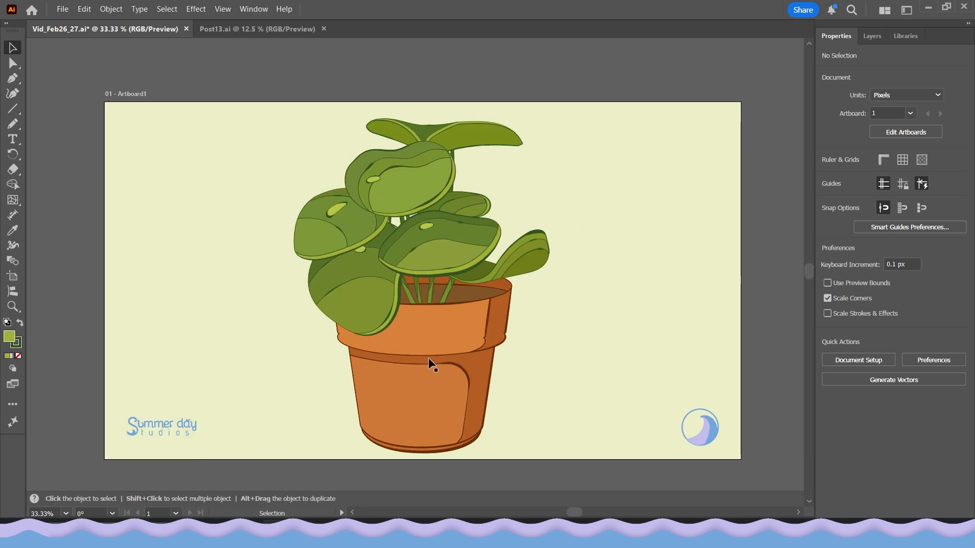
left_click_drag(455, 361, 471, 339)
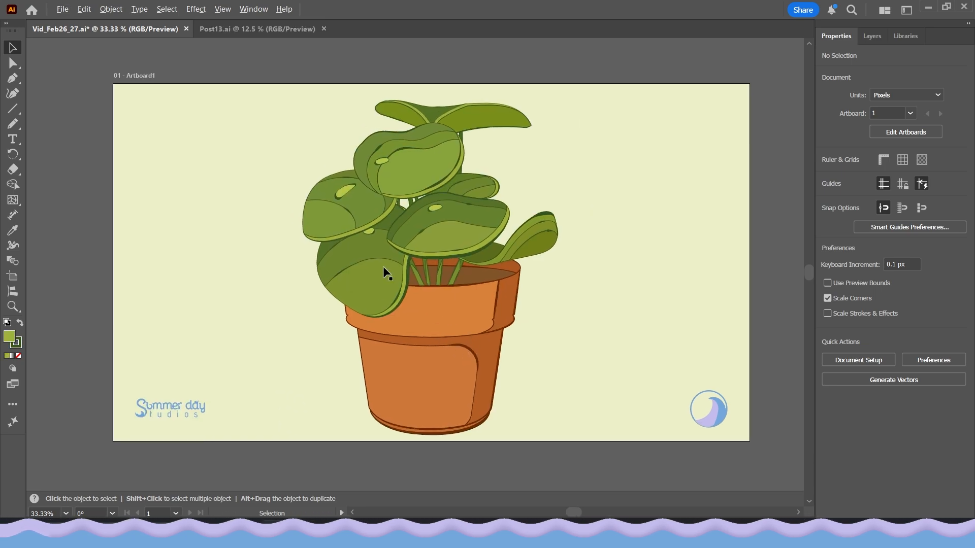
scroll(387, 270, "up", 2)
left_click_drag(549, 400, 514, 331)
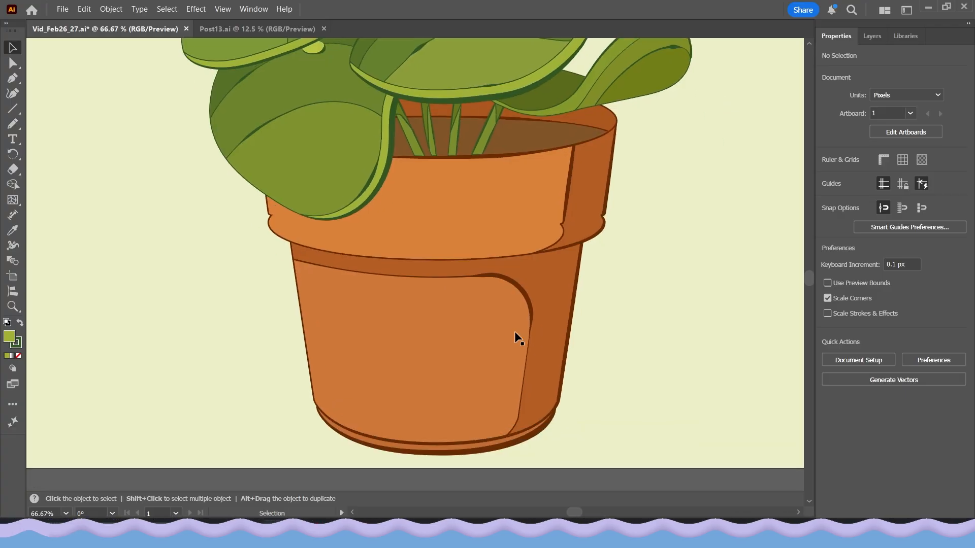
scroll(548, 209, "up", 1)
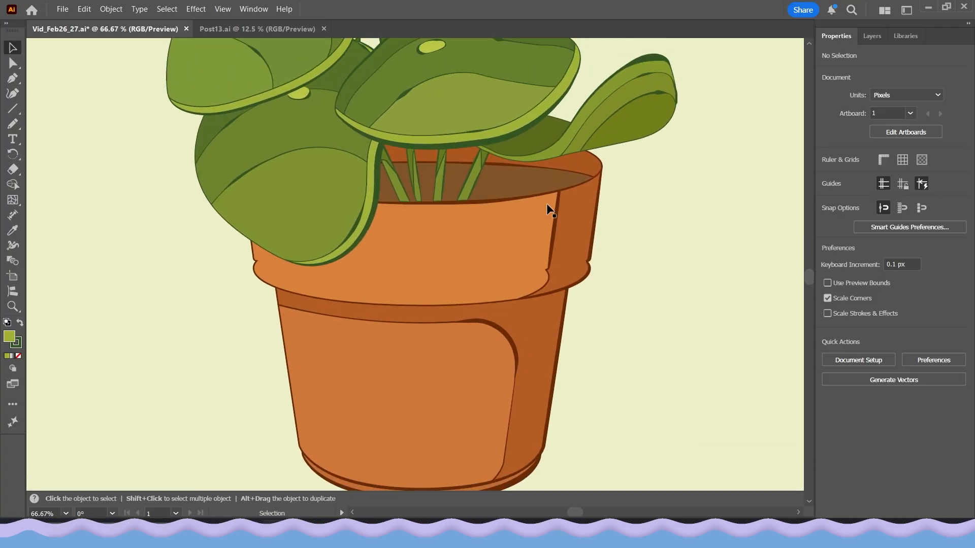
scroll(467, 279, "up", 1)
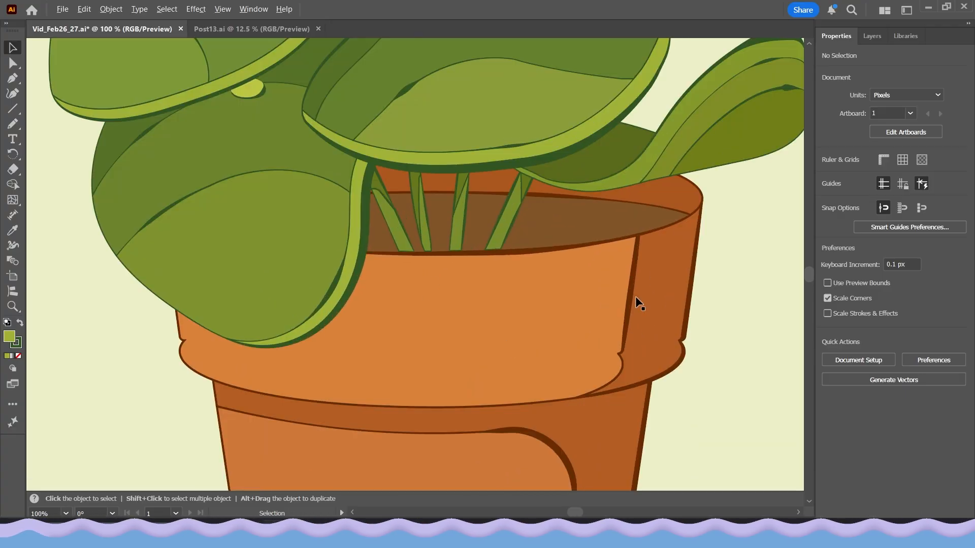
left_click_drag(638, 355, 629, 309)
scroll(487, 312, "down", 1)
scroll(331, 341, "up", 1)
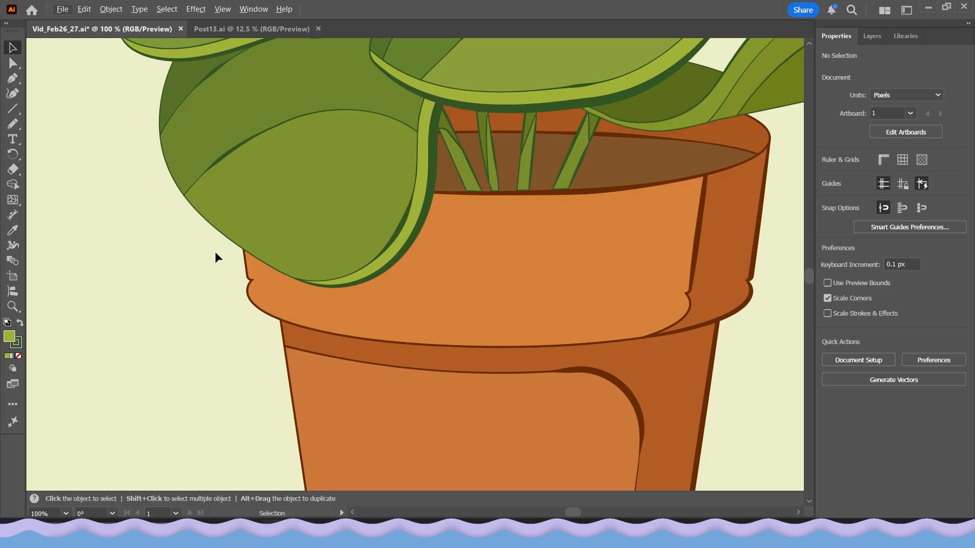
left_click_drag(561, 380, 519, 356)
left_click_drag(562, 419, 511, 276)
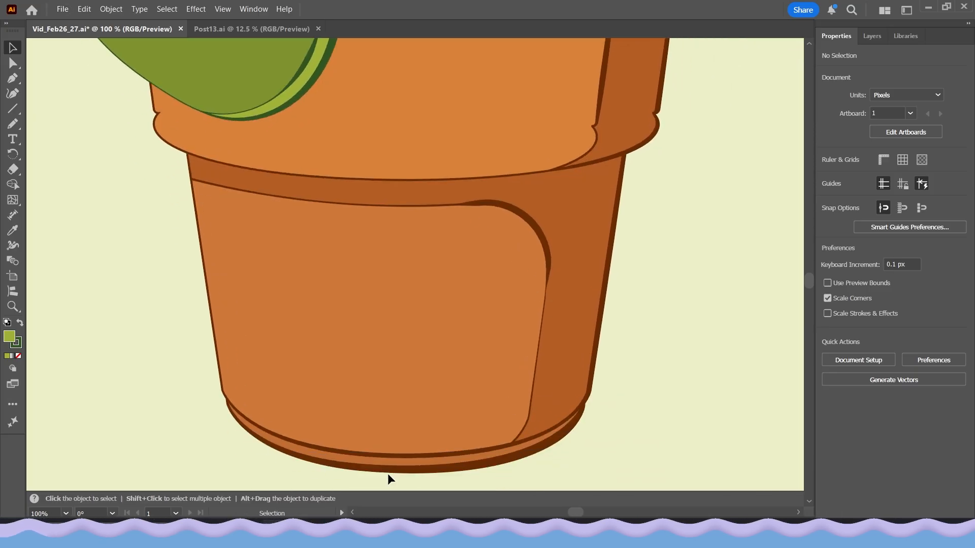
scroll(494, 464, "up", 5)
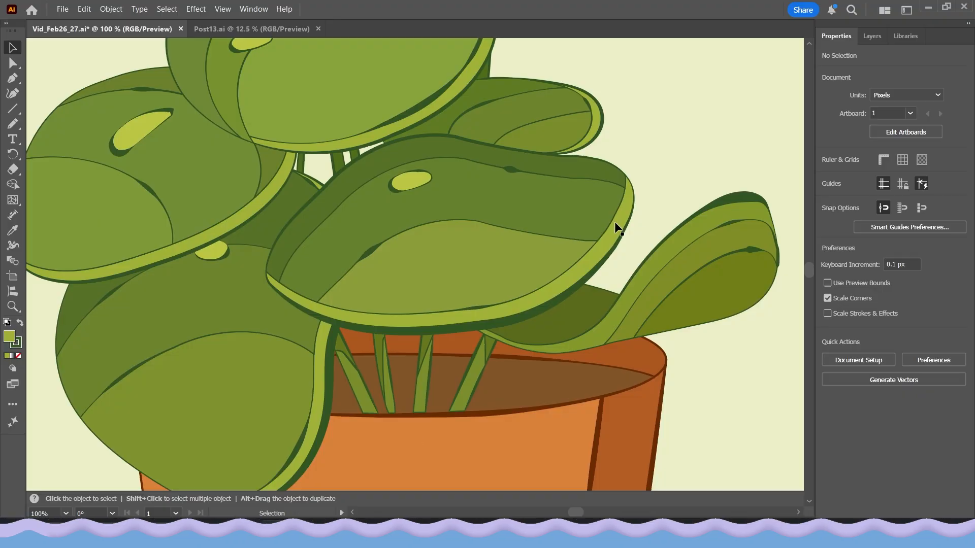
left_click_drag(500, 234, 550, 353)
left_click_drag(412, 277, 441, 346)
left_click_drag(371, 293, 399, 356)
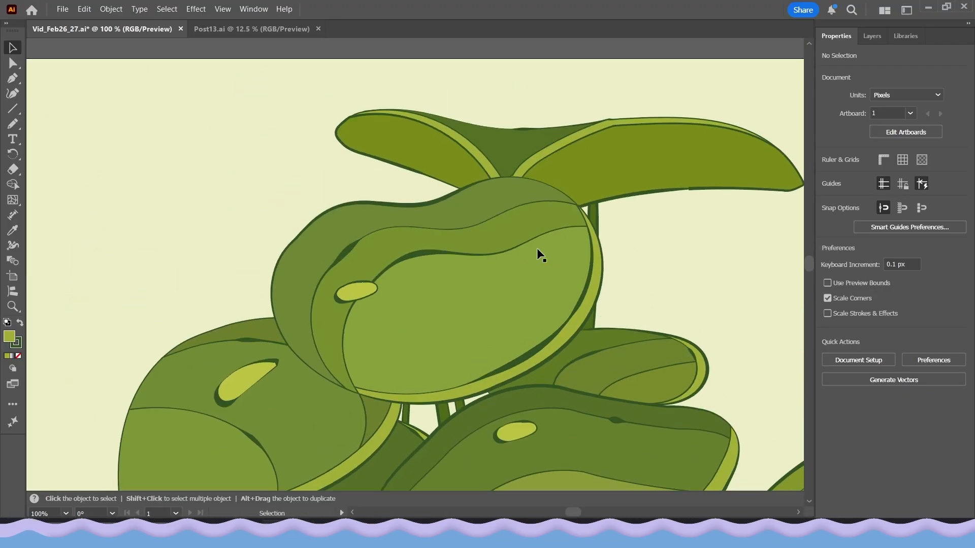
left_click_drag(444, 311, 436, 246)
left_click_drag(425, 354, 442, 293)
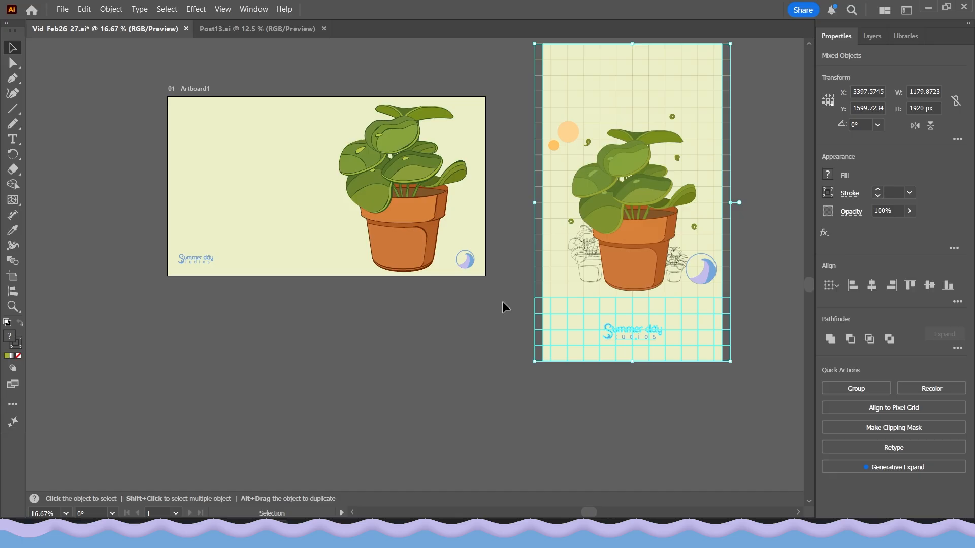
Zoom out and compare the two plant illustrations on the artboard side by side.
key("Delete")
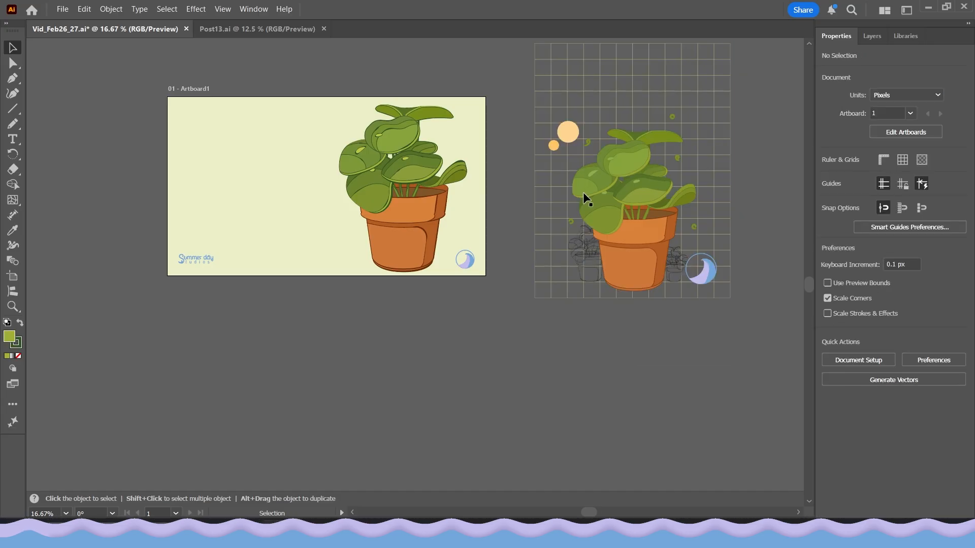
scroll(609, 209, "down", 1)
left_click_drag(653, 256, 280, 247)
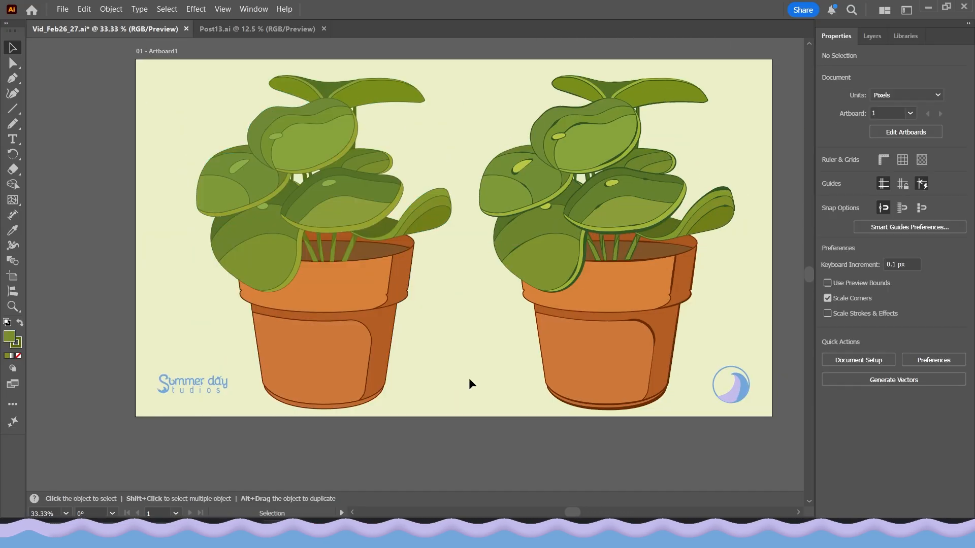
left_click_drag(423, 271, 421, 287)
scroll(500, 284, "up", 1)
scroll(499, 284, "down", 1)
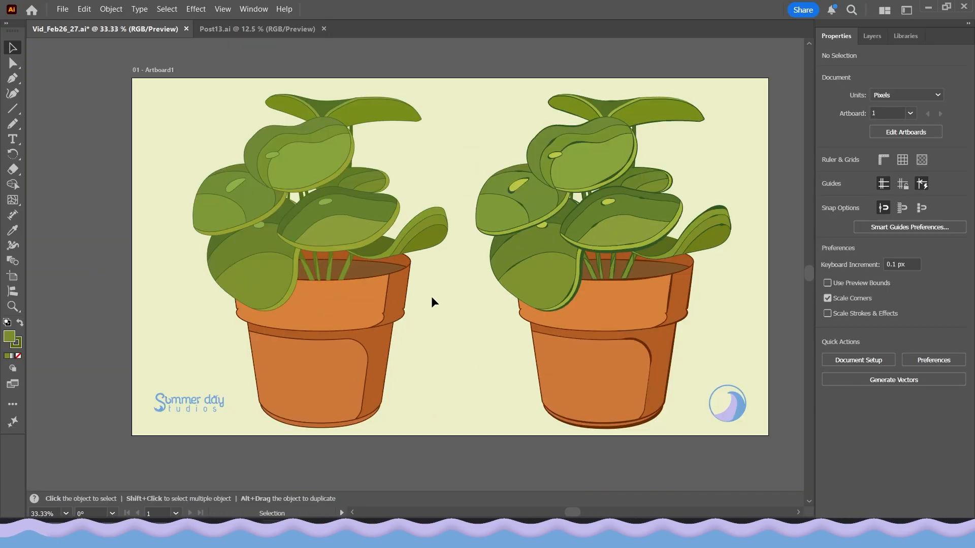